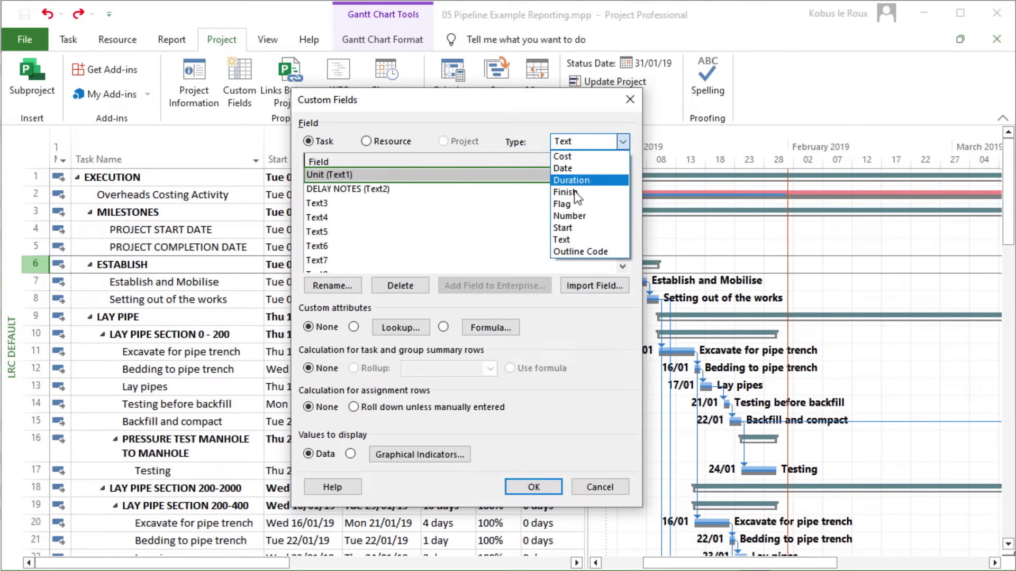
# Step: Give the task number field Number6 the formula IIf([Baseline Estimated Finish]<=[Status Date],1,IIf([Baseline Estimated Start]>[Status Date],0,ProjDateDiff([Baseline Estimated Start],[Status Date])/ProjDateDiff([Baseline Estimated Start],[Baseline Estimated Finish])))
pyautogui.click(581, 221)
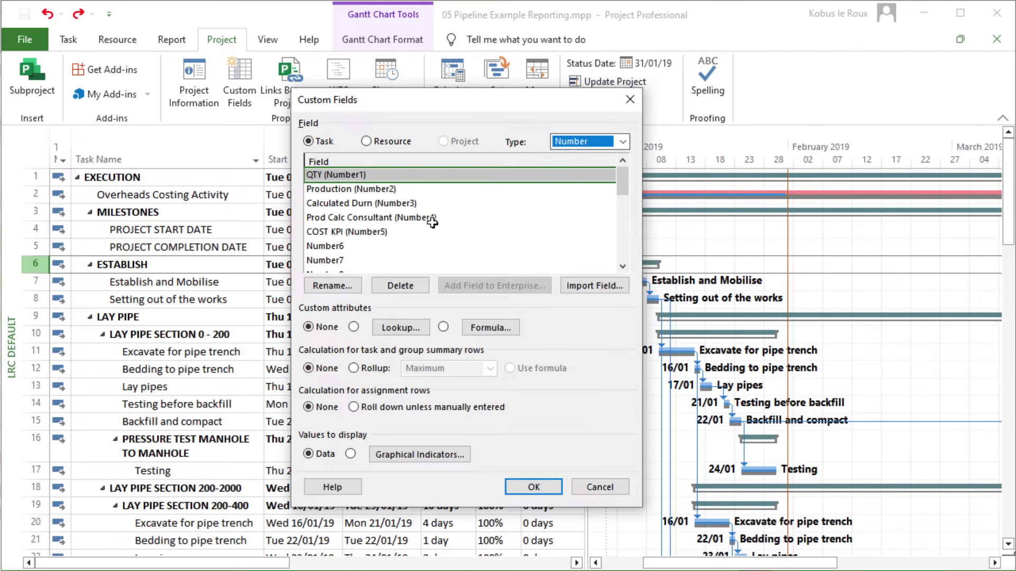
pyautogui.click(360, 246)
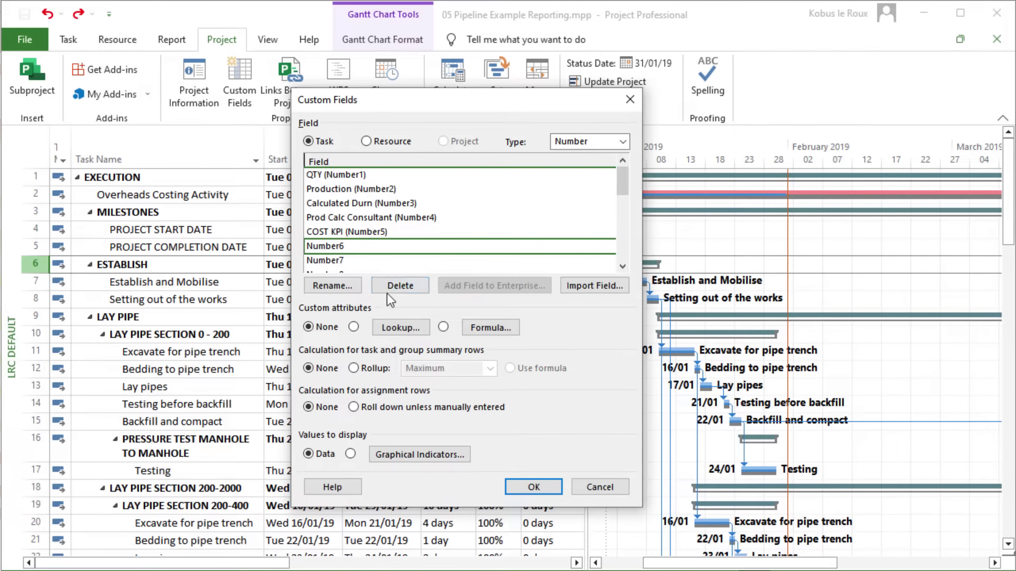
pyautogui.click(489, 327)
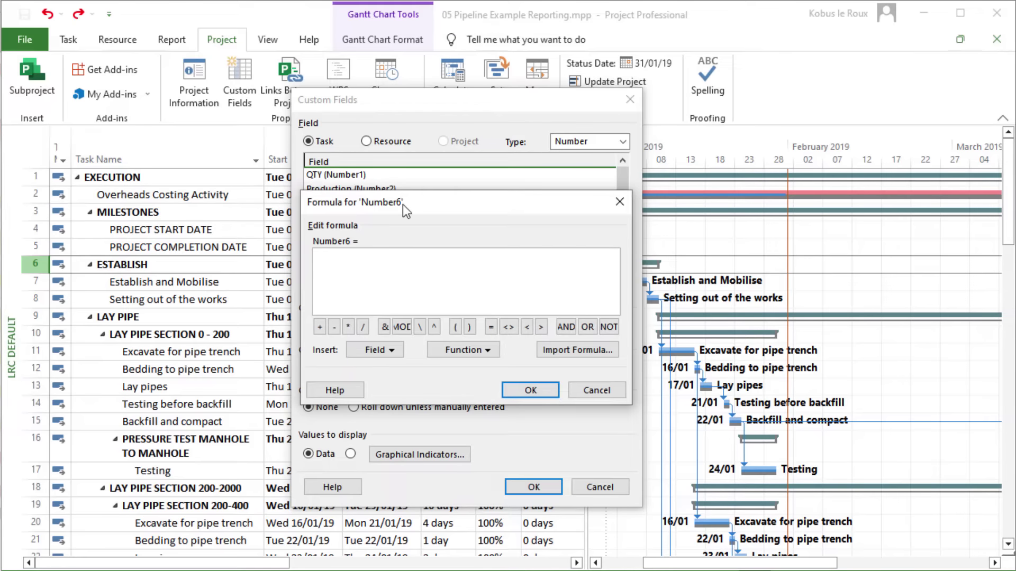
pyautogui.moveTo(402, 204); pyautogui.dragTo(376, 204)
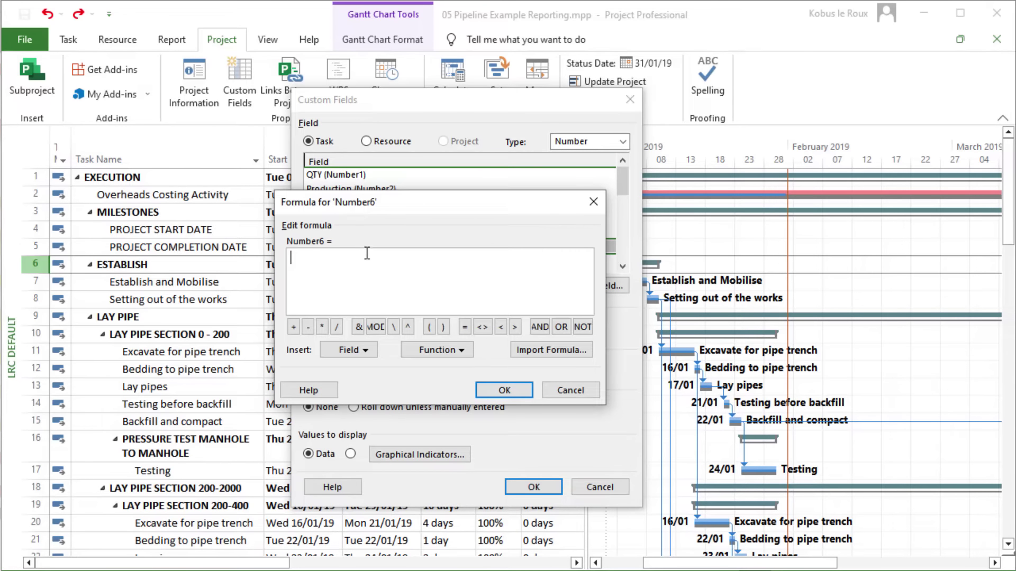
pyautogui.write('IIf([Baseline Estimated Finish]<=[Status Date],1,IIf([Baseline Estimated Start]>[Status Date],0,ProjDateDiff([Baseline Estimated Start],[Status Date])/ProjDateDiff([Baseline Estimated Start],[Baseline Estimated Finish])))')
pyautogui.moveTo(437, 201); pyautogui.dragTo(480, 187)
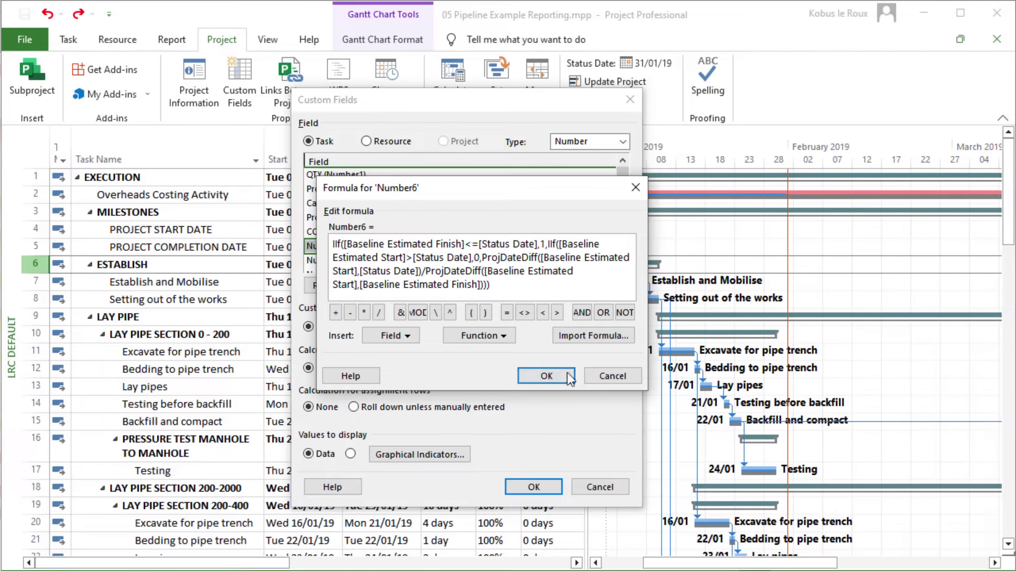
pyautogui.click(544, 377)
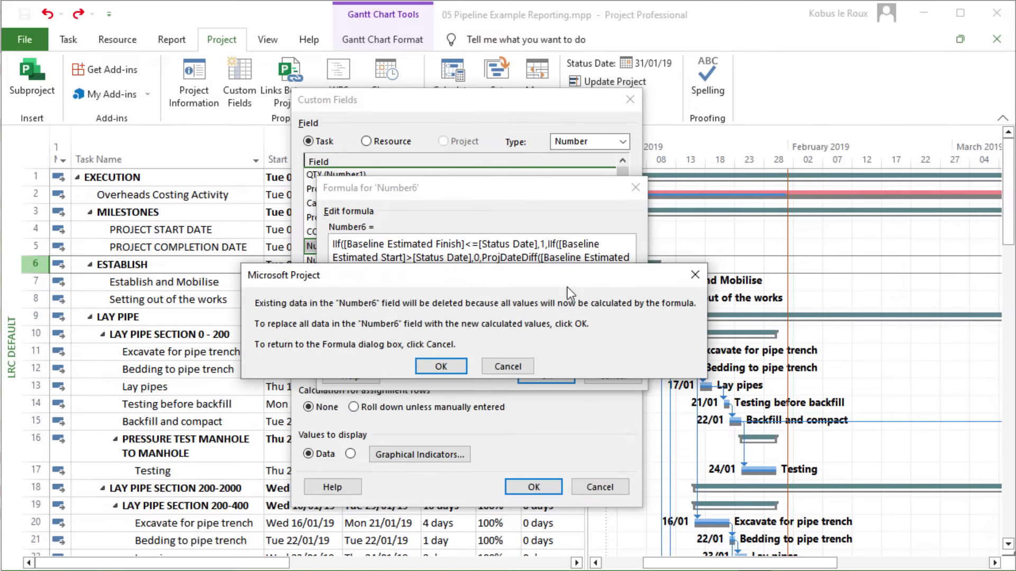
pyautogui.click(430, 369)
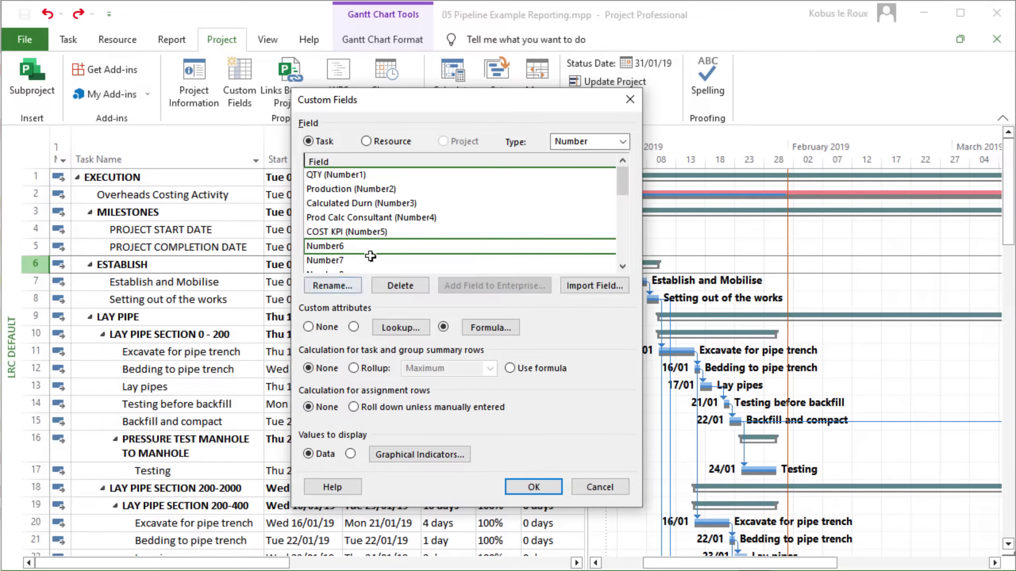
# Step: Rename the custom number field Number6 to "Planned % value"
pyautogui.click(330, 286)
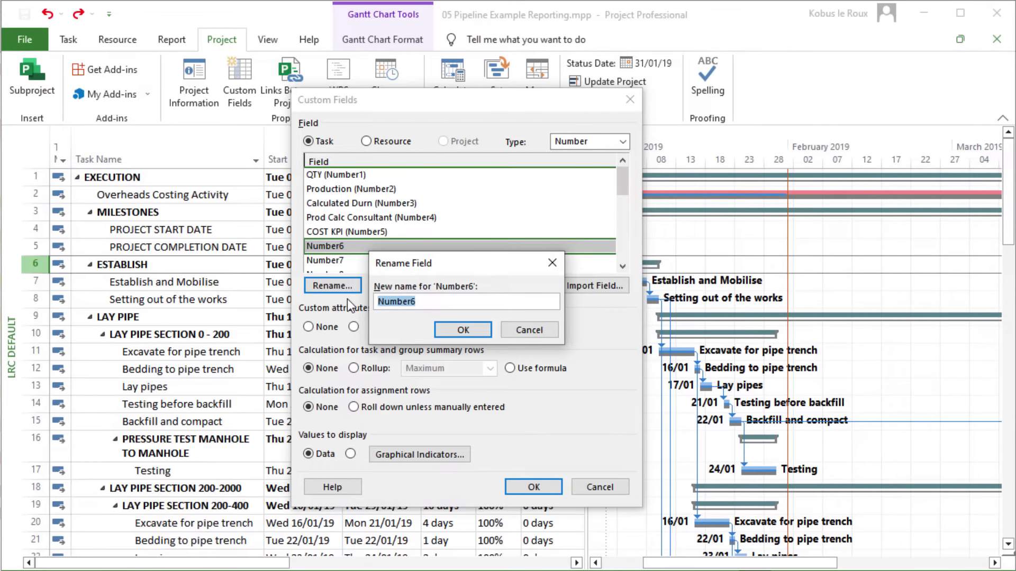
pyautogui.write('pLANNED')
pyautogui.press('BackSpace')
pyautogui.press('BackSpace')
pyautogui.press('BackSpace')
pyautogui.press('BackSpace')
pyautogui.press('BackSpace')
pyautogui.press('BackSpace')
pyautogui.press('BackSpace')
pyautogui.write('Planned % value')
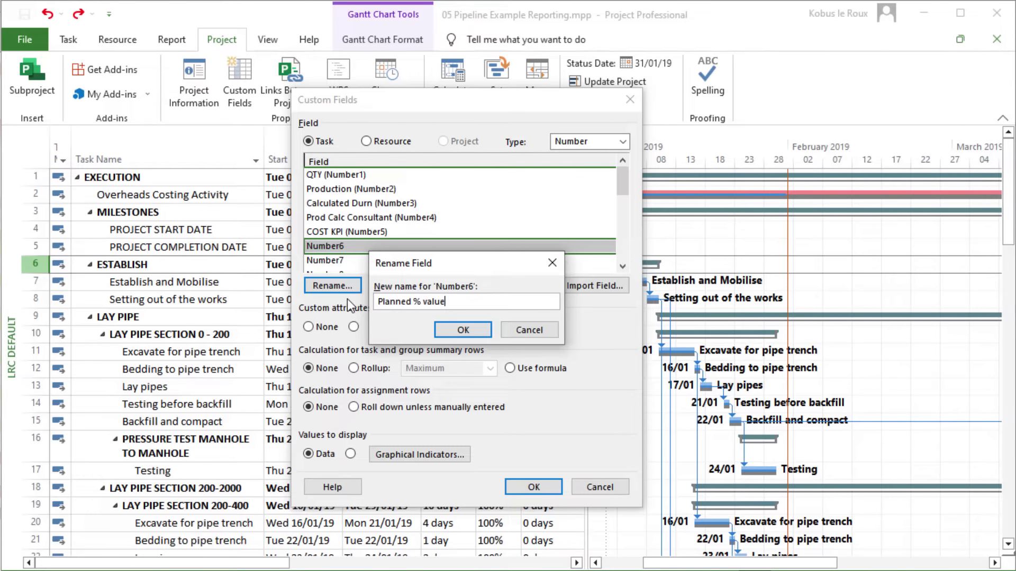
pyautogui.click(477, 335)
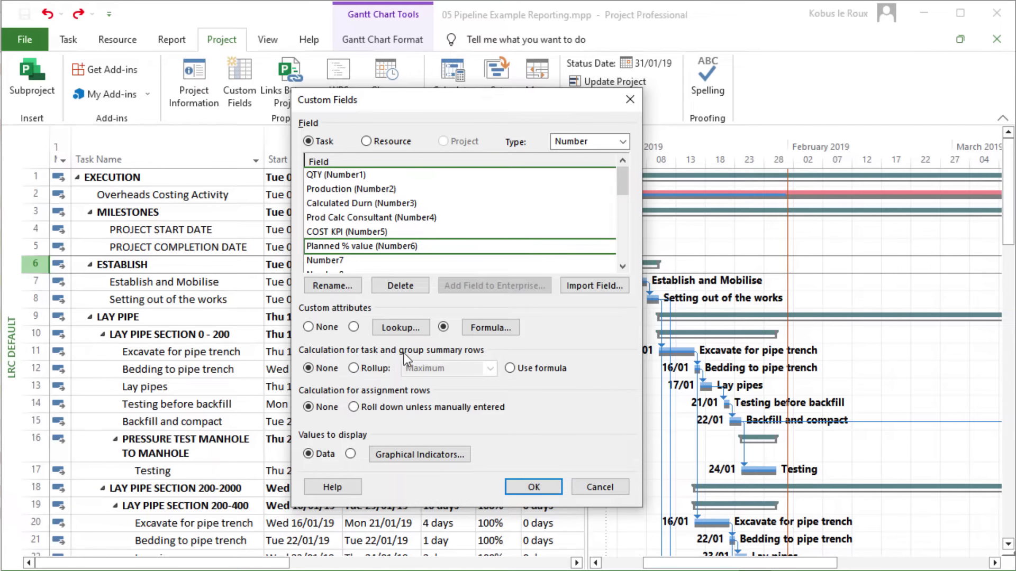
# Step: Make task and group summary rows use the formula for Planned % value and apply the custom field settings
pyautogui.click(509, 369)
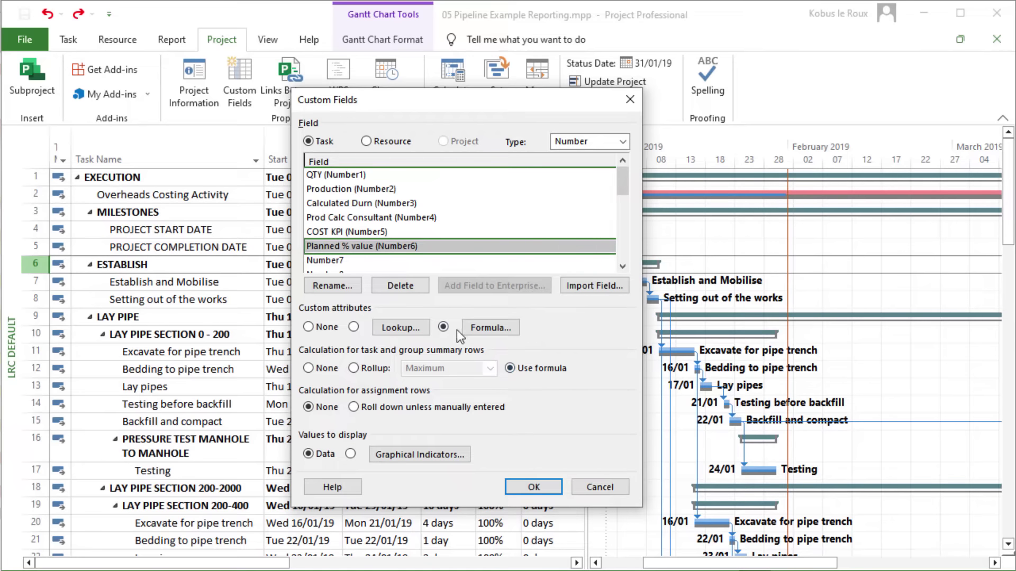
pyautogui.click(508, 333)
pyautogui.click(526, 389)
pyautogui.click(540, 488)
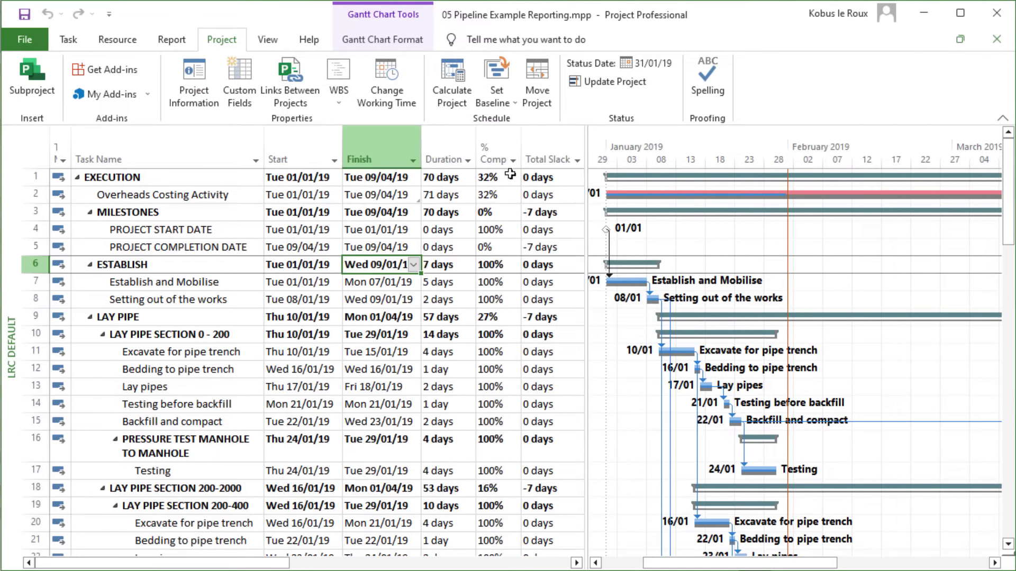
# Step: Insert the Number6 (Planned % value) column before Total Slack and narrow the task table to end just after it
pyautogui.moveTo(584, 194); pyautogui.dragTo(657, 193)
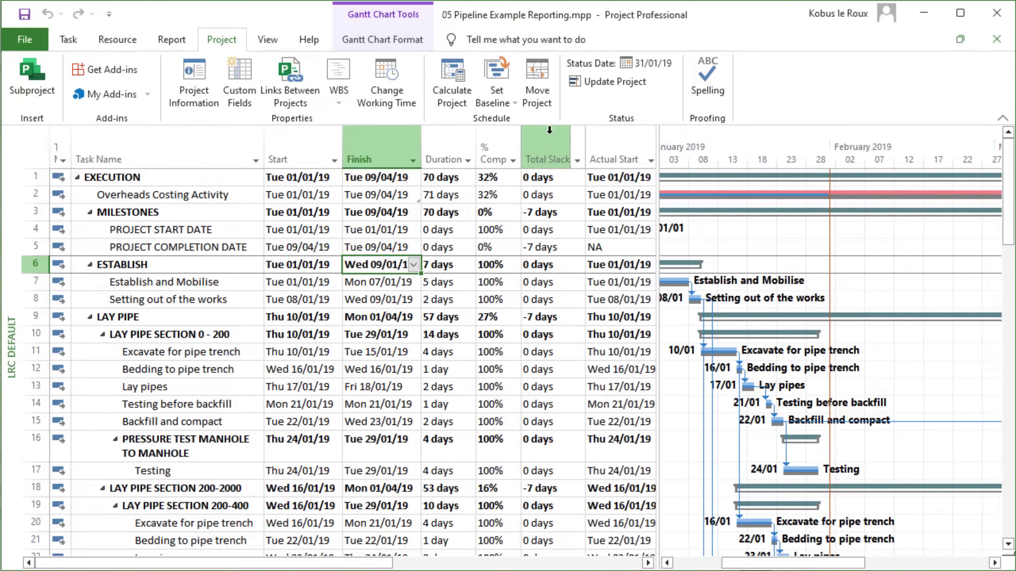
pyautogui.rightClick(534, 142)
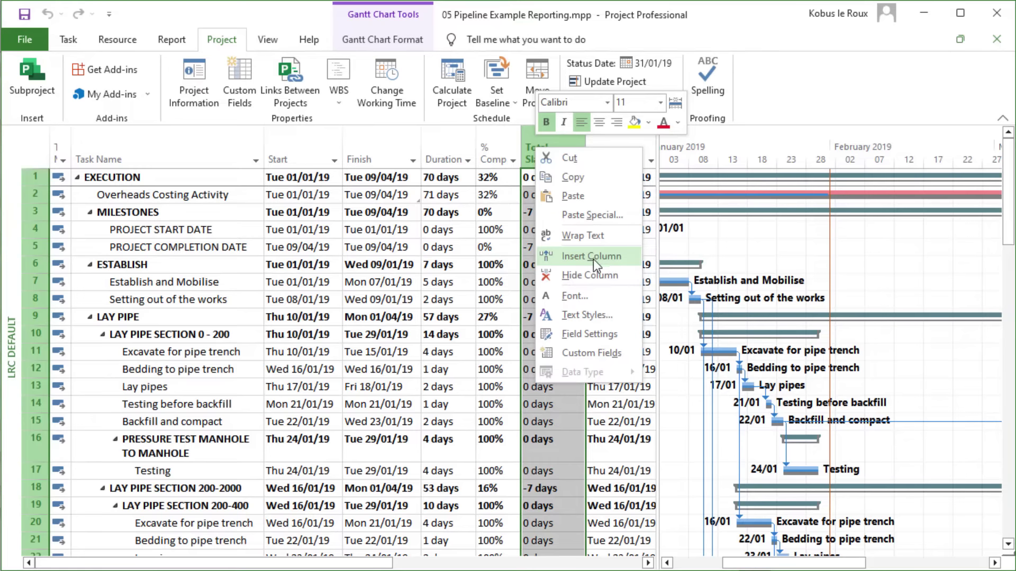
pyautogui.click(592, 257)
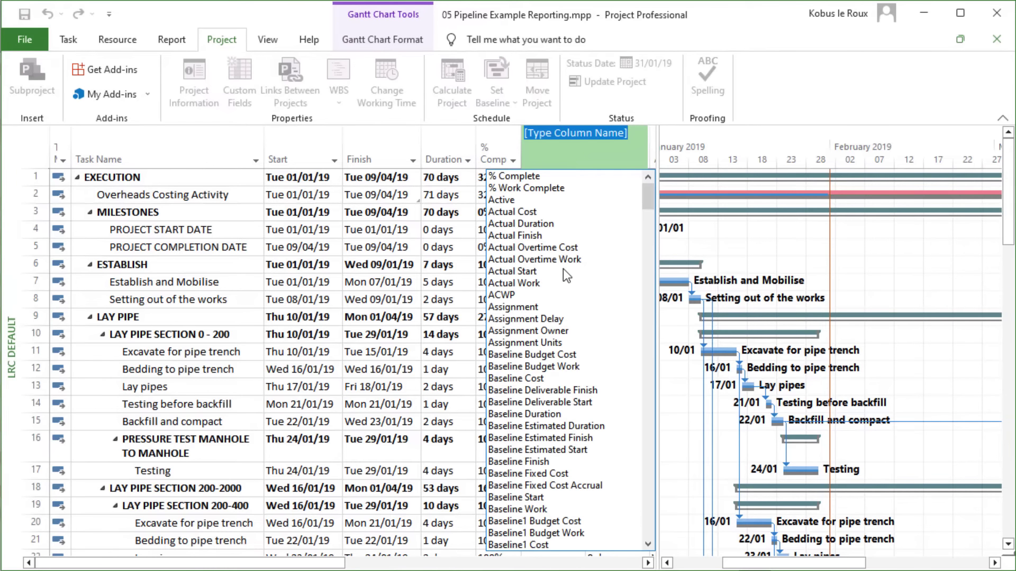
pyautogui.write('number1 ( QTY')
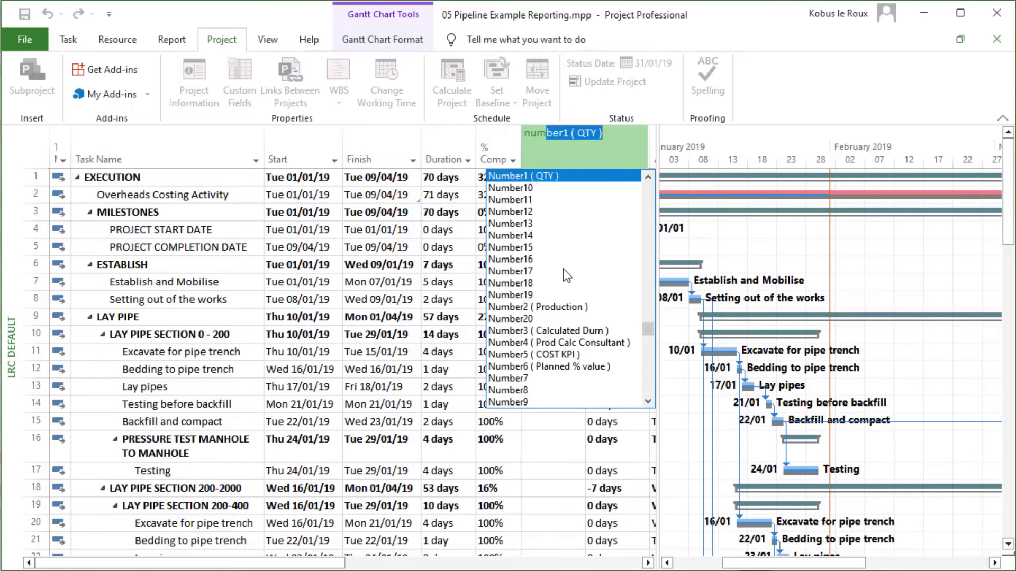
pyautogui.click(567, 366)
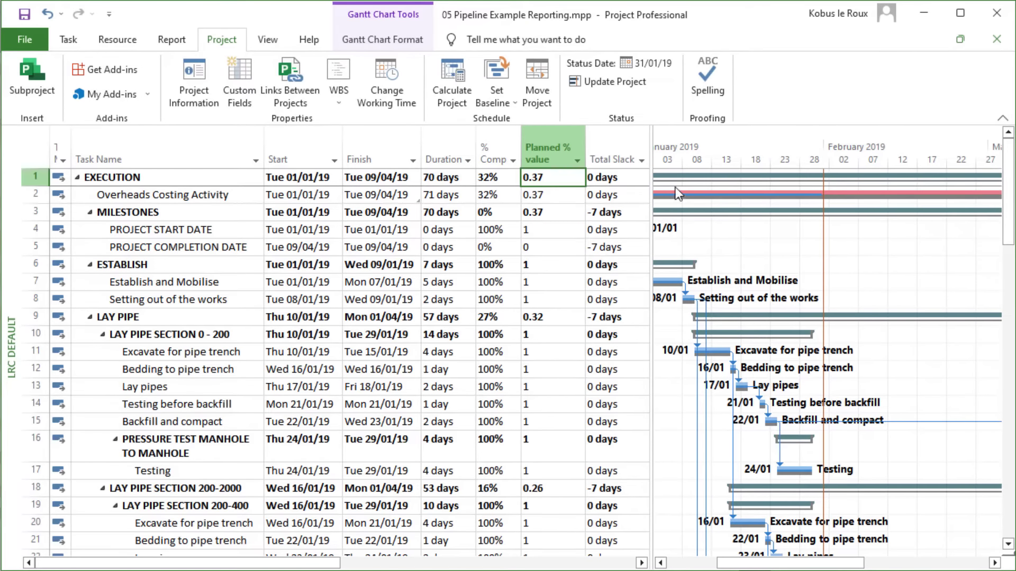
pyautogui.moveTo(649, 177); pyautogui.dragTo(629, 177)
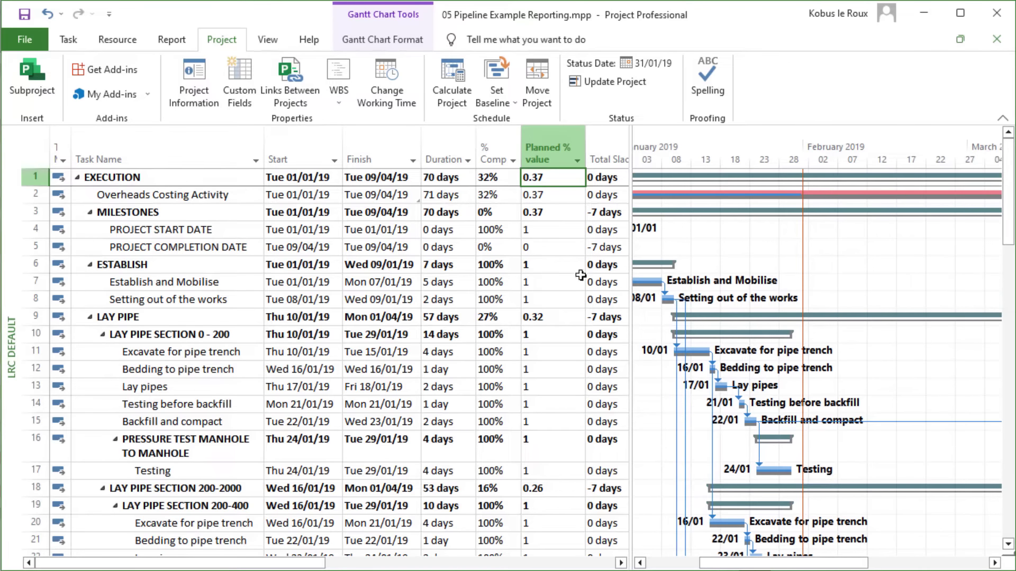
pyautogui.click(565, 270)
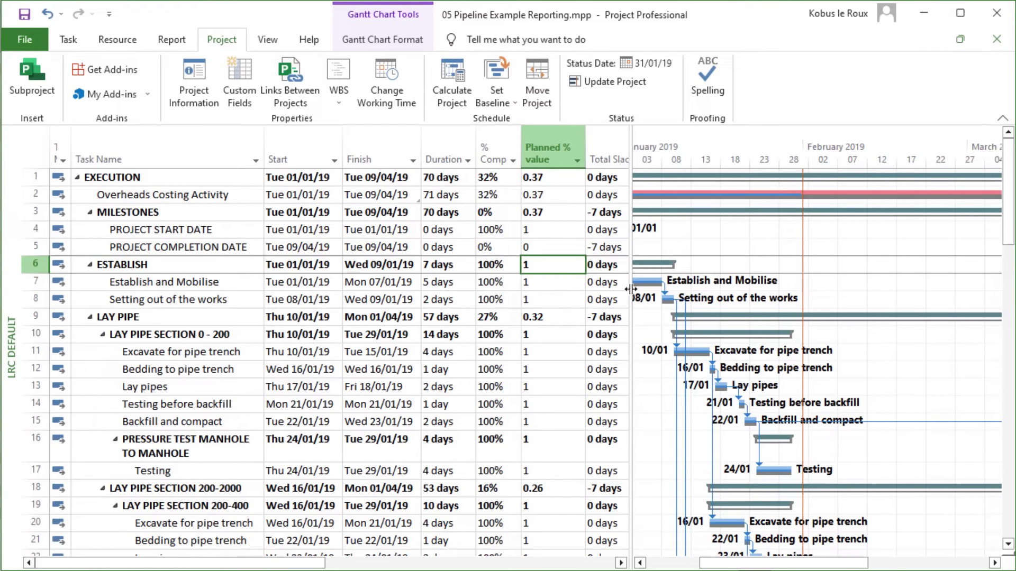
pyautogui.moveTo(630, 172); pyautogui.dragTo(593, 171)
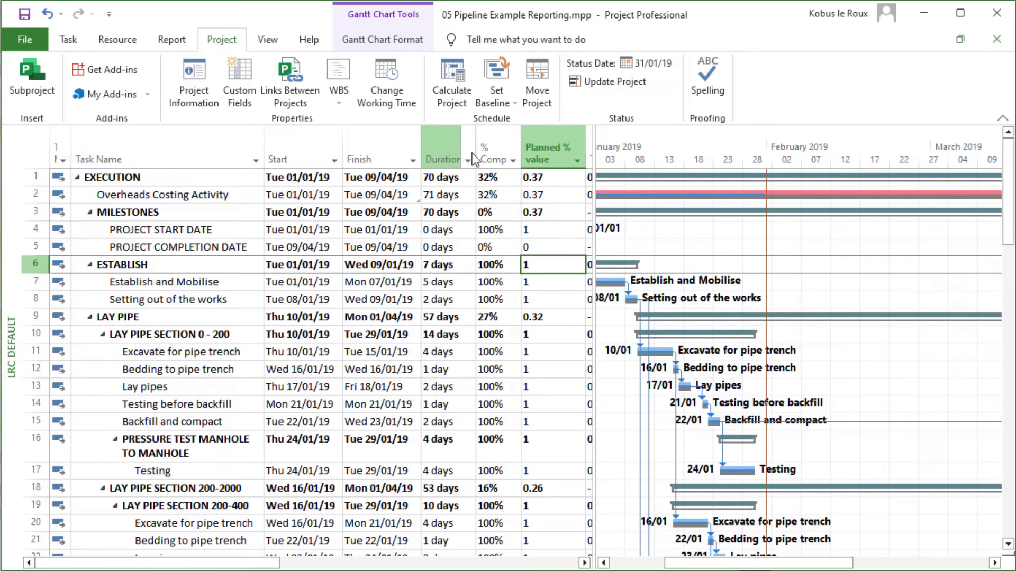
# Step: Rename the custom task text field Text3 to "% Planned"
pyautogui.click(241, 79)
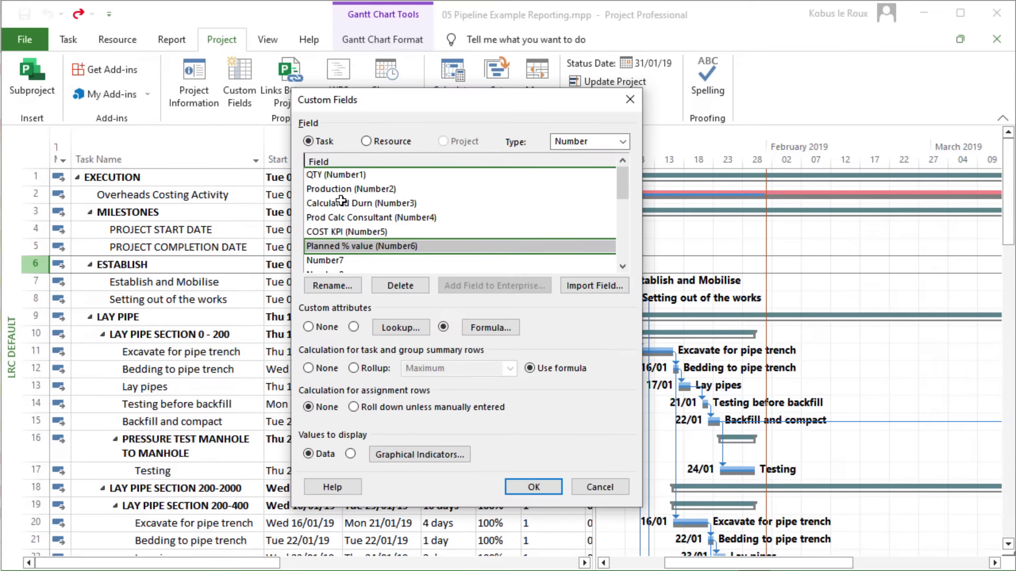
pyautogui.click(602, 146)
pyautogui.click(575, 240)
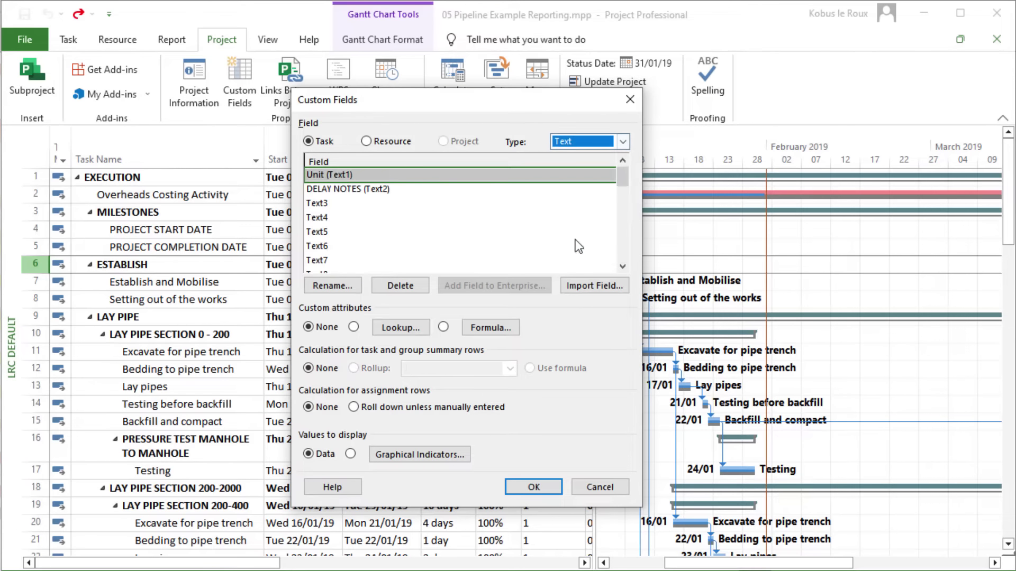
pyautogui.click(336, 204)
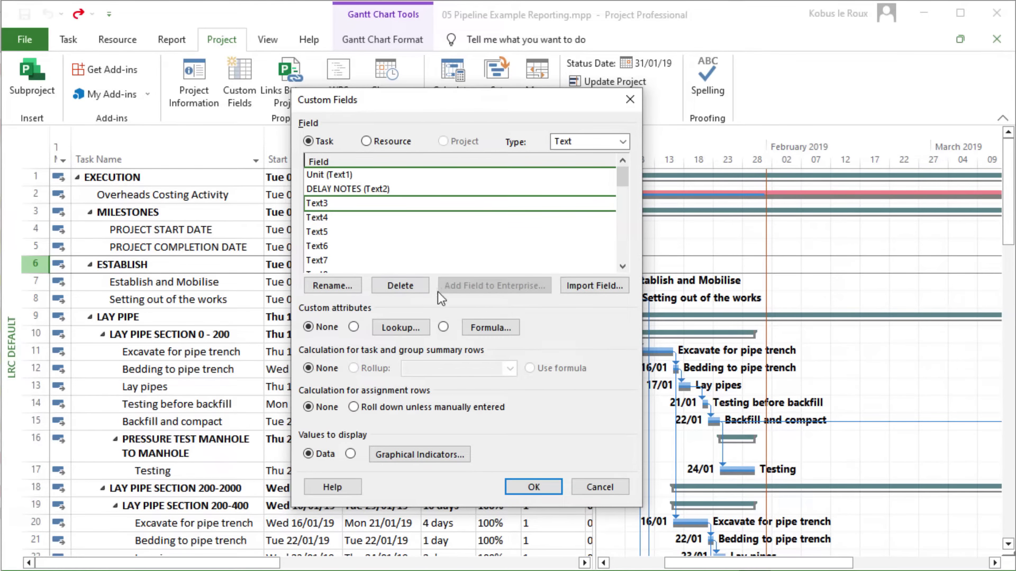
pyautogui.click(329, 284)
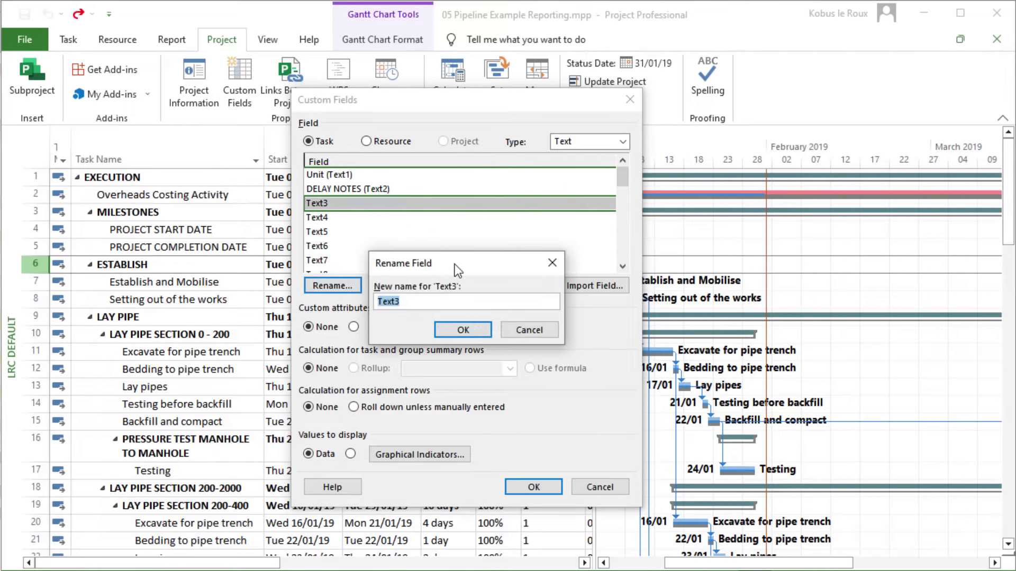
pyautogui.write('% Planned')
pyautogui.click(452, 329)
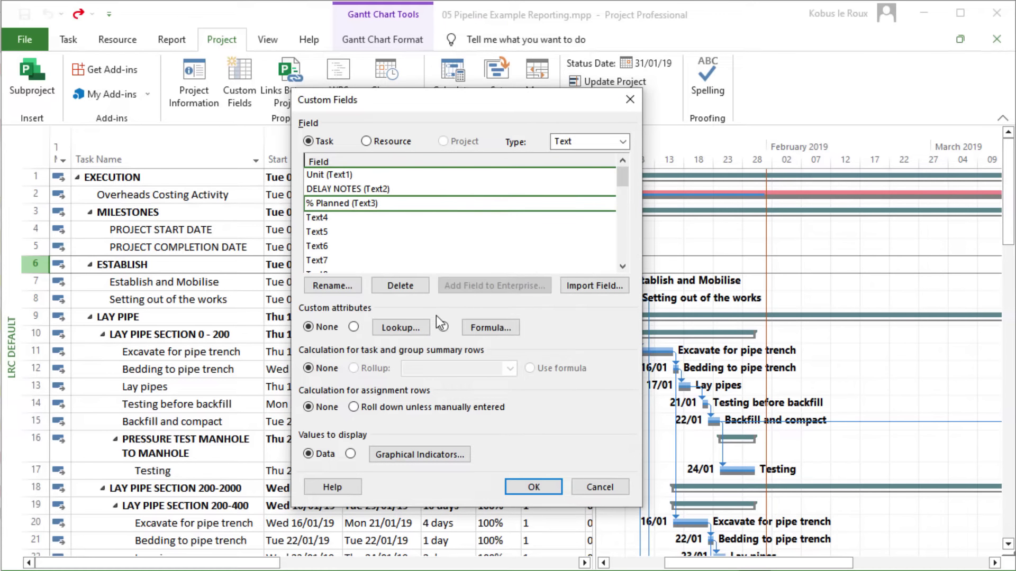
# Step: Give the % Planned field the formula Round([Number6]*100) & "%" and use it for task and group summary rows as well
pyautogui.click(488, 328)
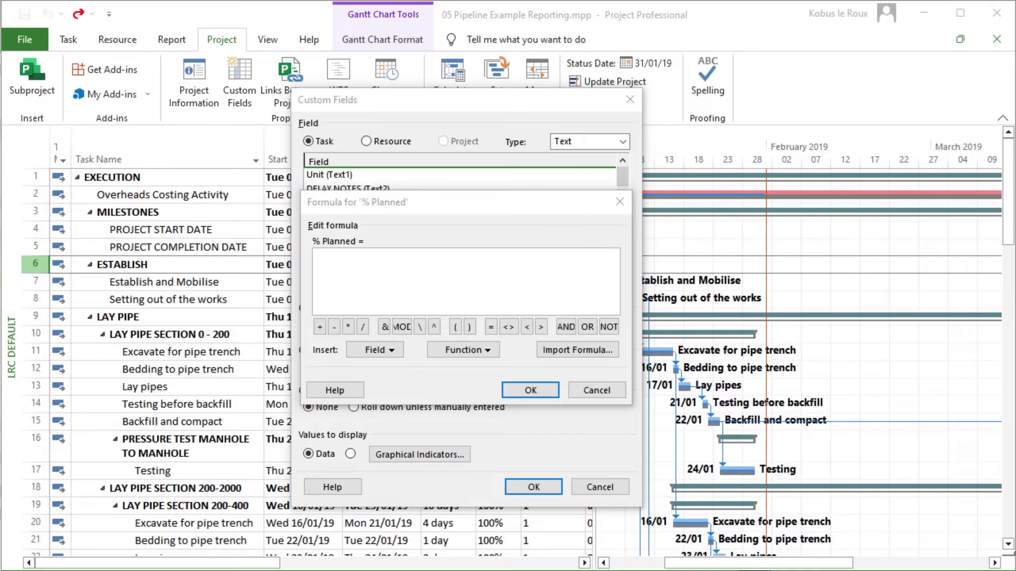
pyautogui.click(458, 271)
pyautogui.write('Round([Number6]*100) & "%"')
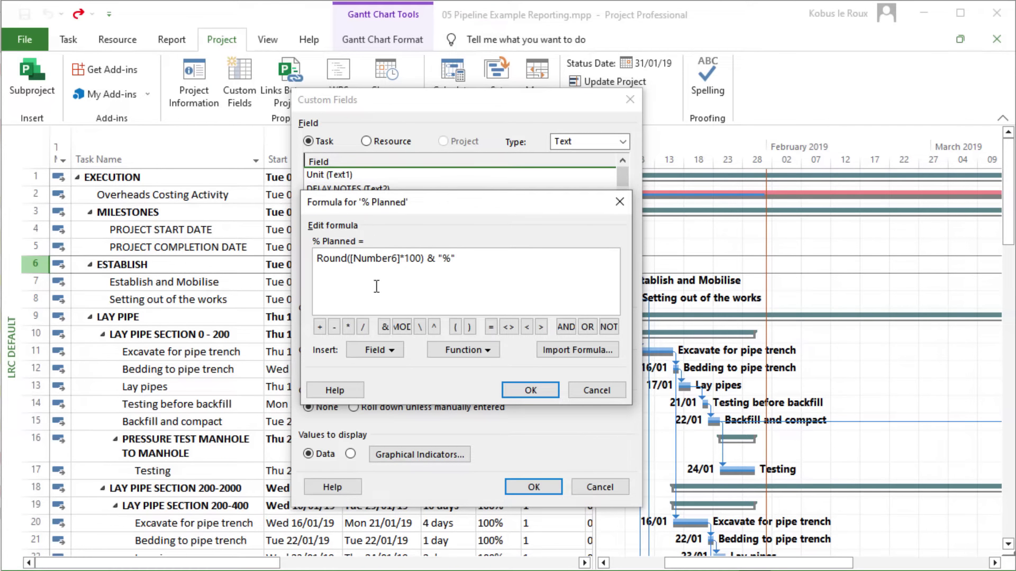
pyautogui.click(396, 259)
pyautogui.click(550, 390)
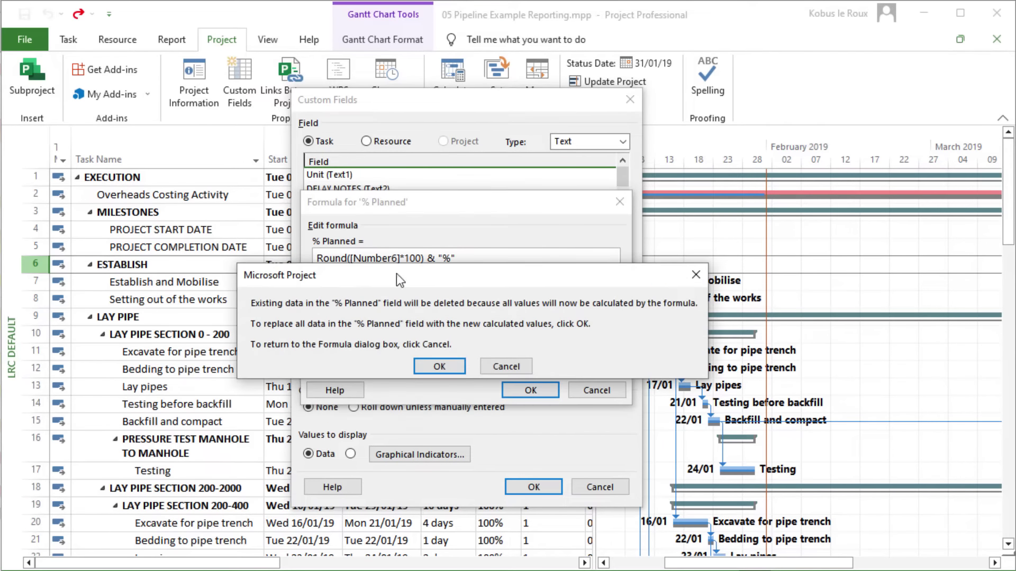
pyautogui.click(438, 367)
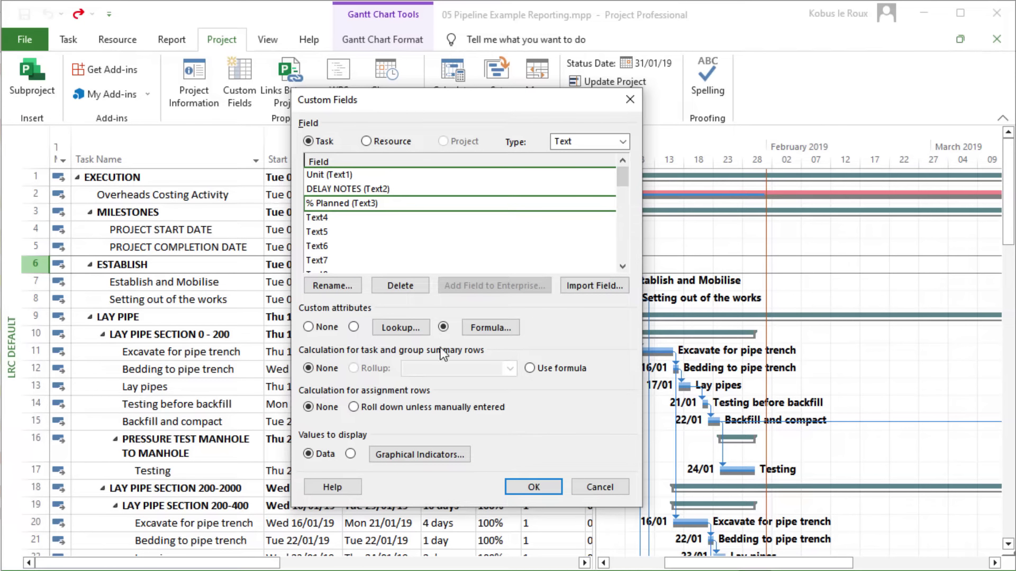
pyautogui.click(530, 368)
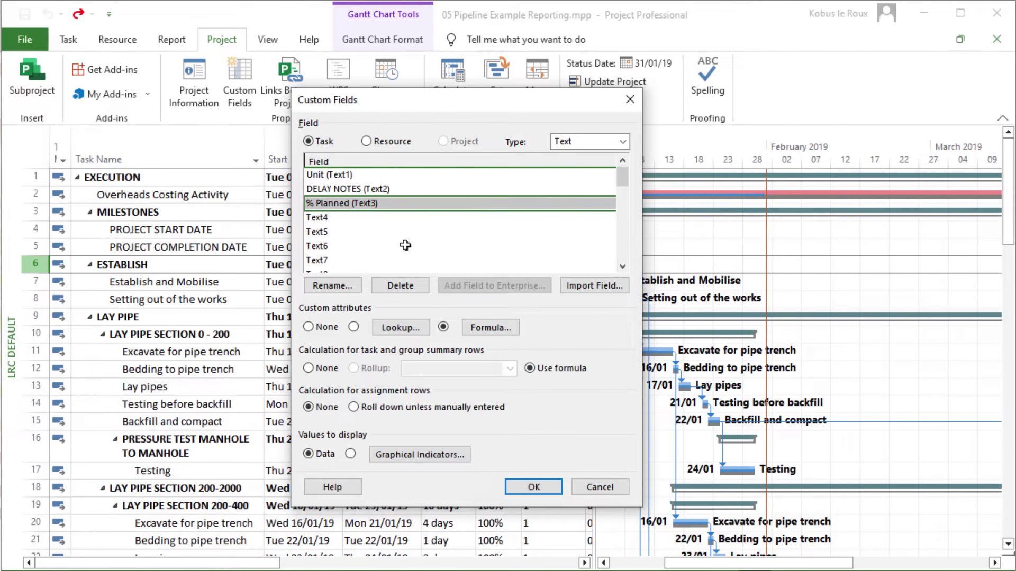
pyautogui.click(533, 486)
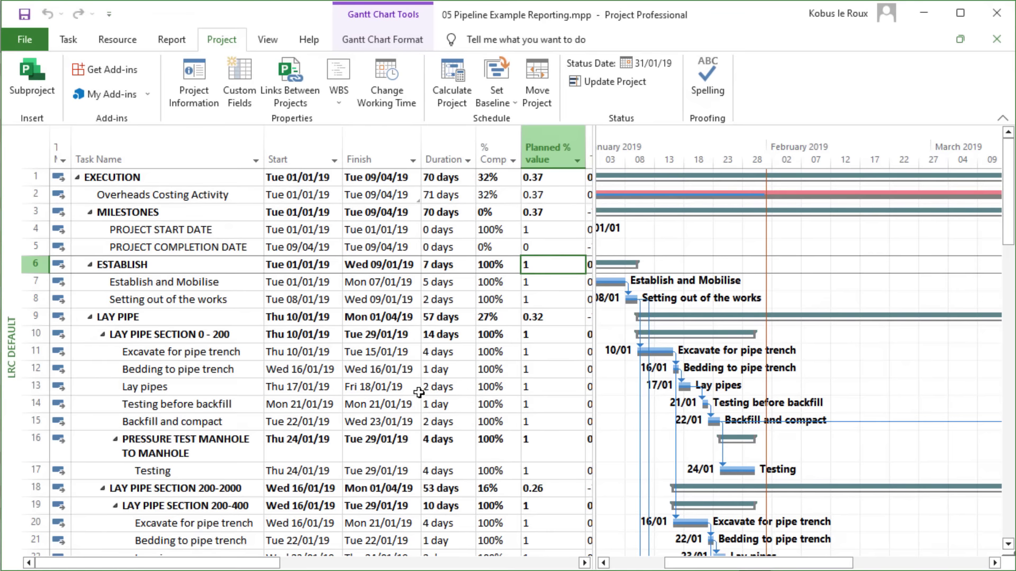
# Step: Insert the % Planned (Text3) column before the % Complete column in the task table
pyautogui.moveTo(588, 253); pyautogui.dragTo(603, 253)
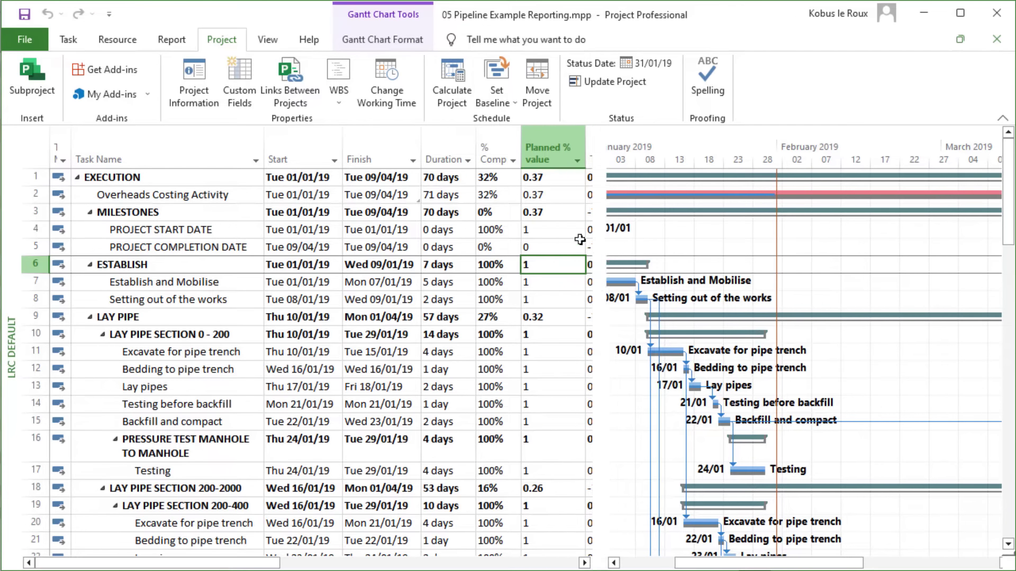
pyautogui.rightClick(496, 155)
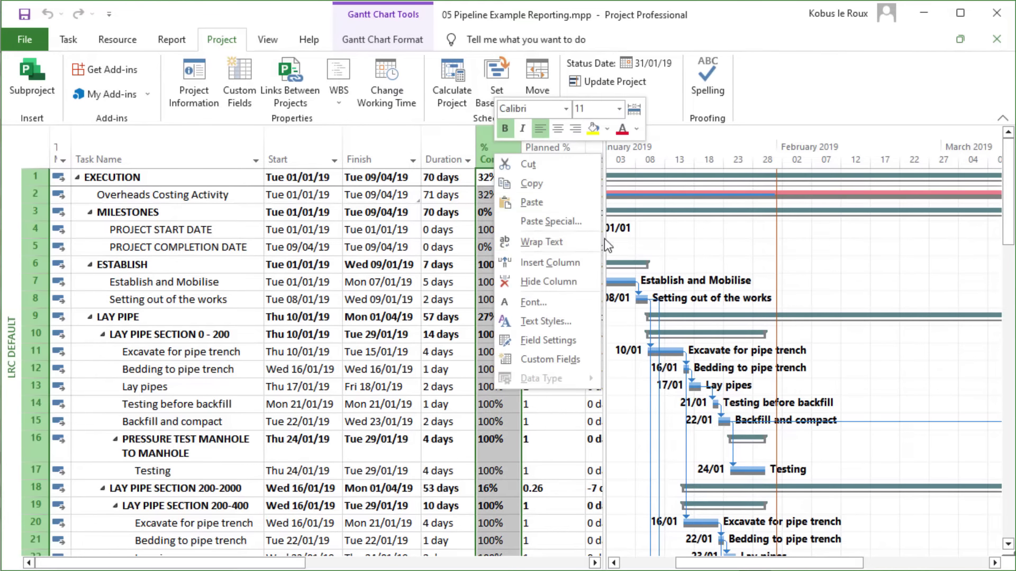
pyautogui.click(535, 263)
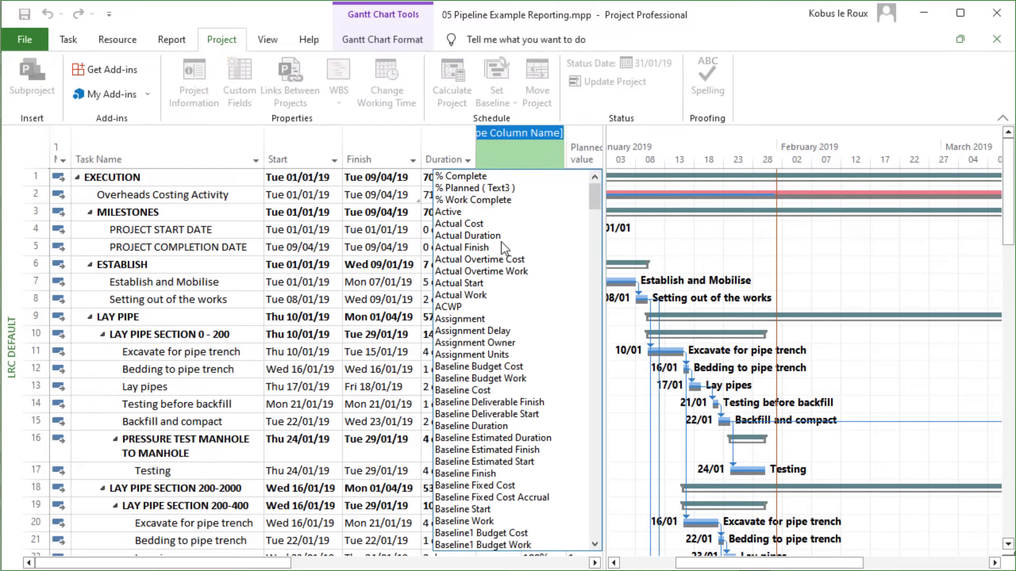
pyautogui.click(478, 188)
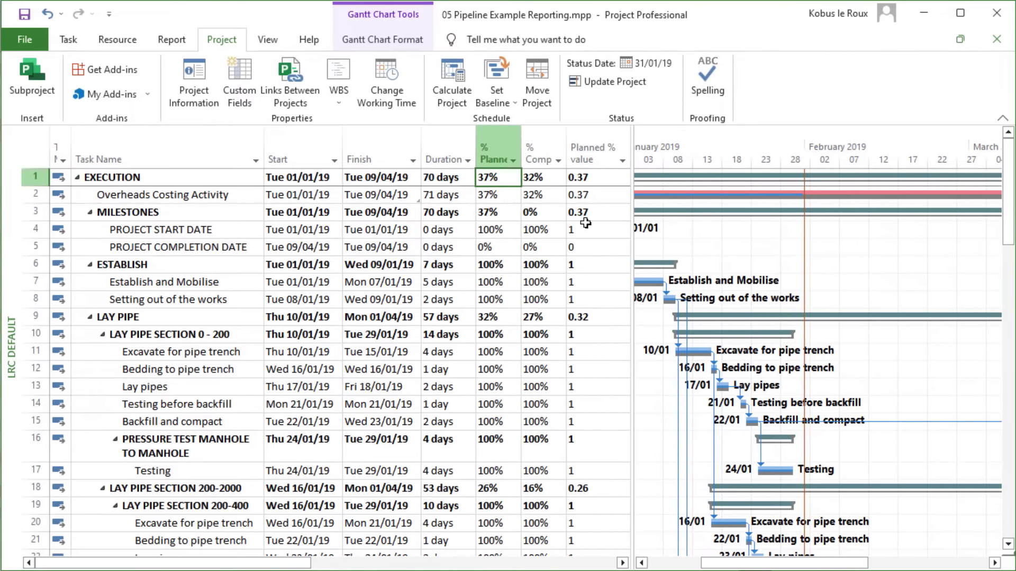
# Step: Compare the % Planned and % Complete values of tasks and summaries from EXECUTION down through LAY PIPE and NEW PUMP ROOM
pyautogui.click(505, 317)
pyautogui.scroll(-4, 562, 333)
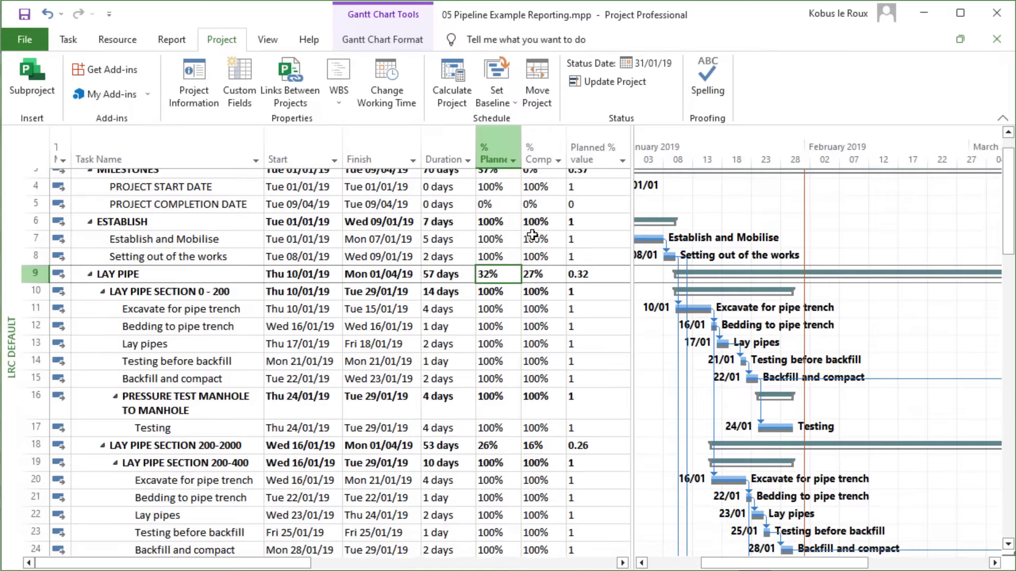
pyautogui.scroll(3, 563, 333)
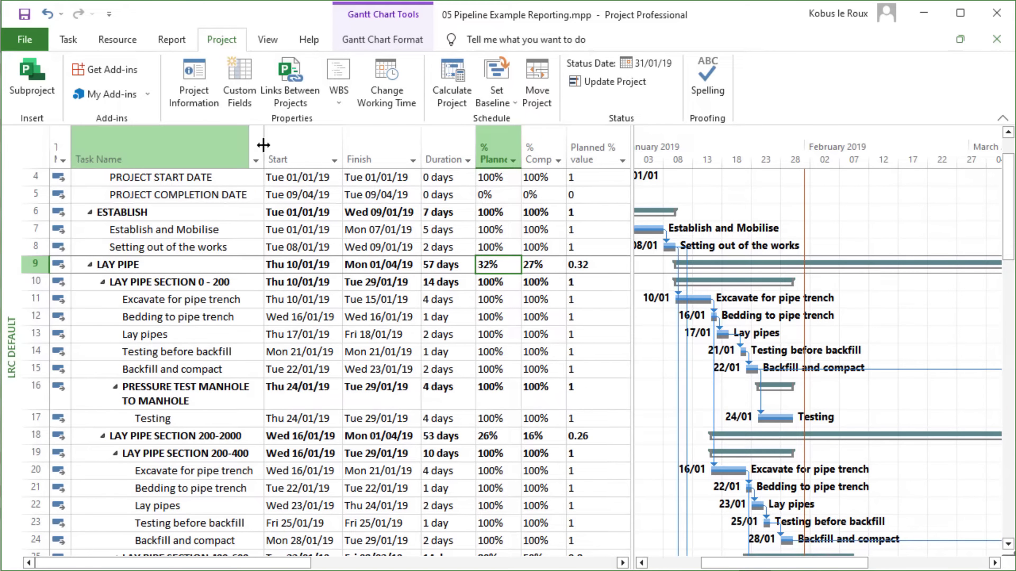
pyautogui.scroll(1, 505, 178)
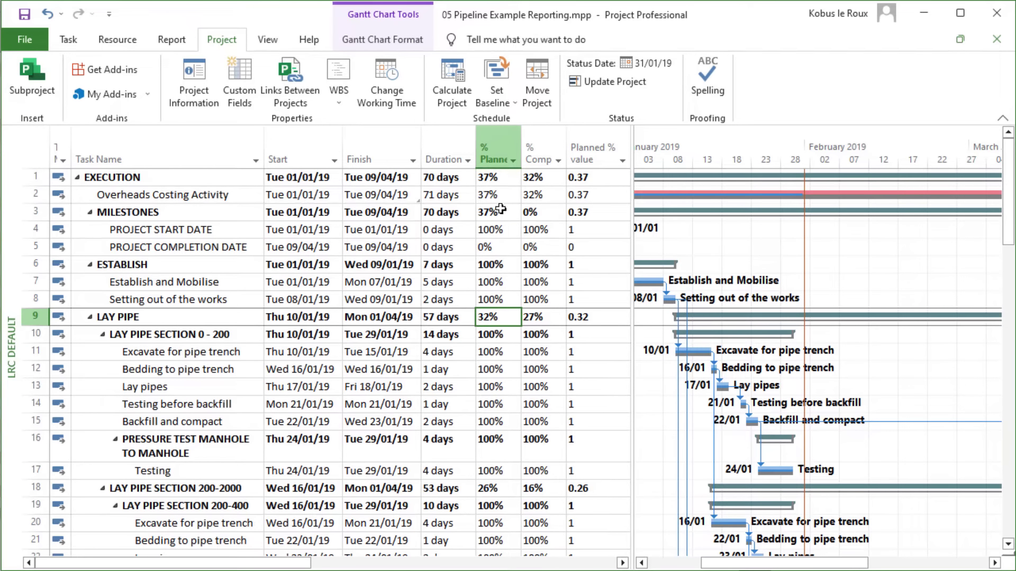
pyautogui.moveTo(632, 291); pyautogui.dragTo(649, 291)
pyautogui.scroll(-9, 504, 203)
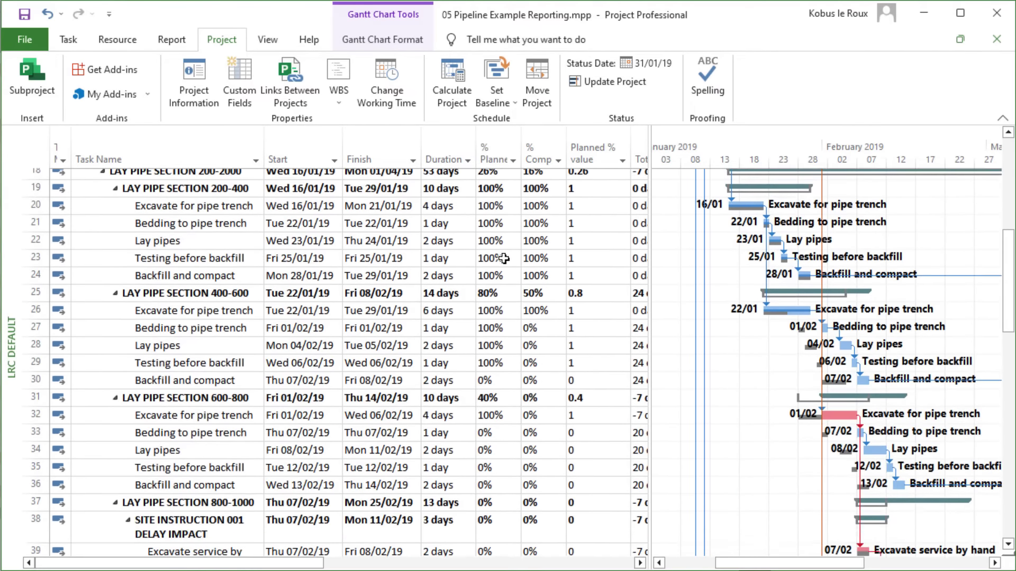
pyautogui.scroll(-2, 499, 244)
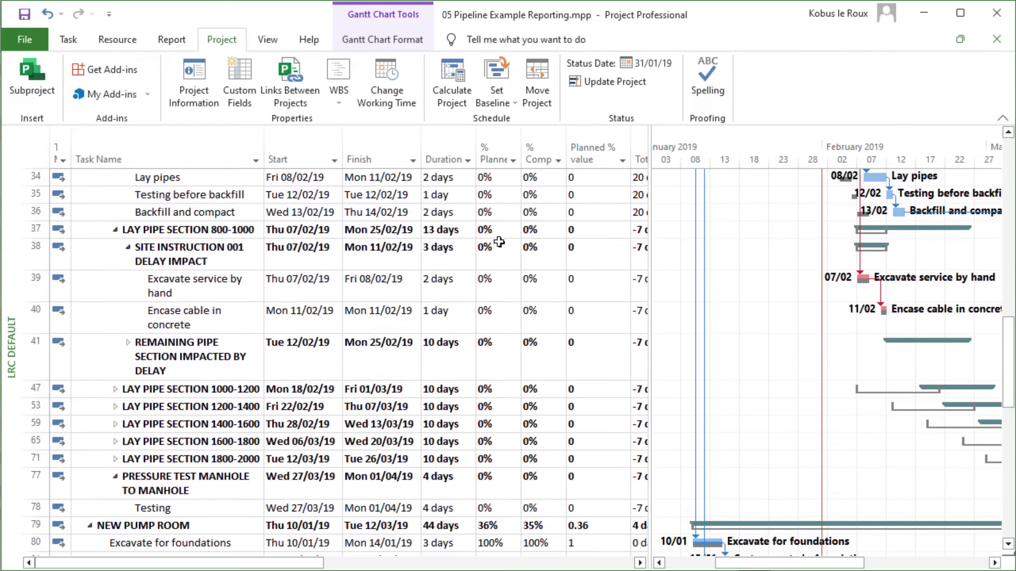
pyautogui.scroll(-2, 511, 348)
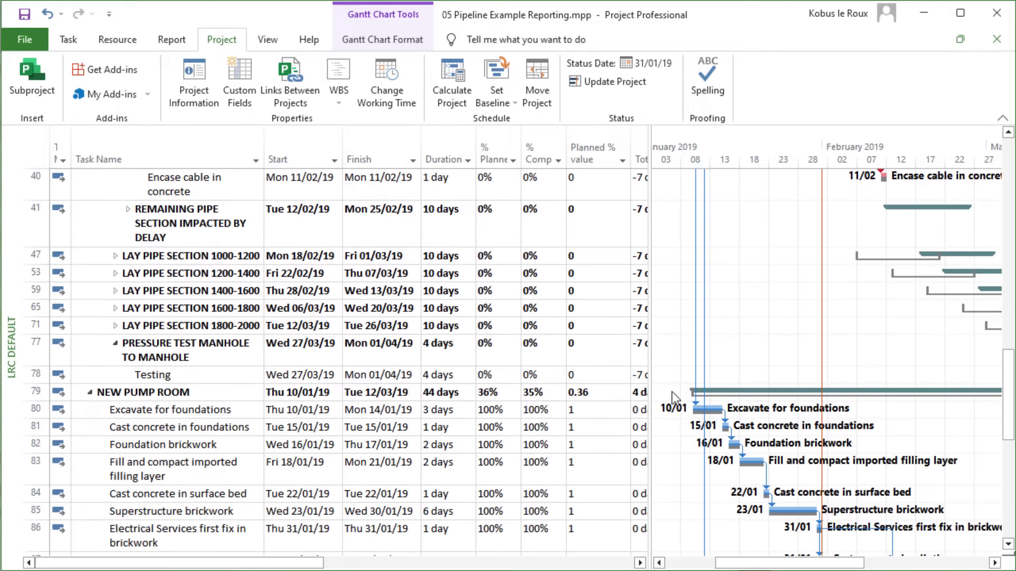
pyautogui.scroll(-2, 567, 362)
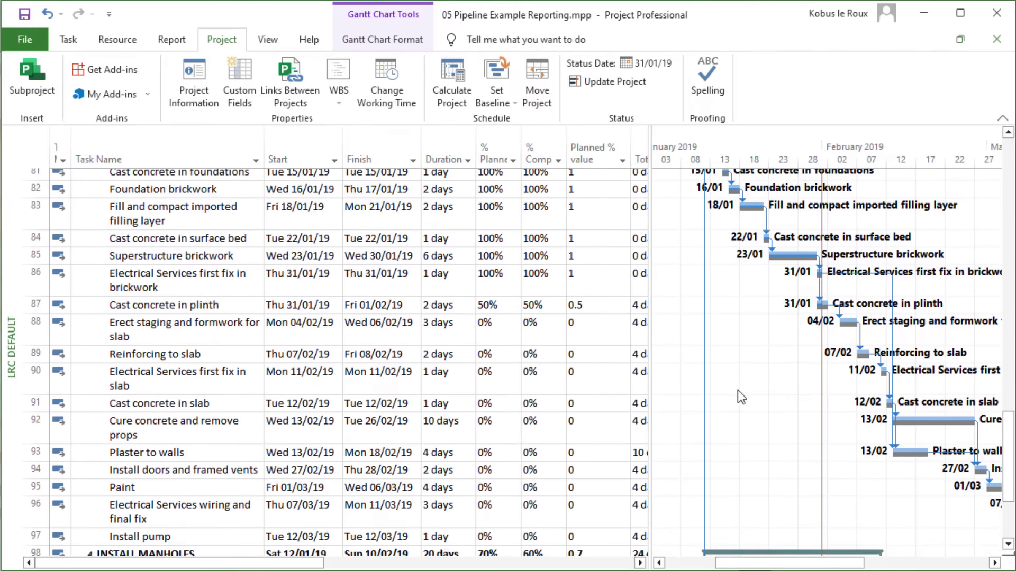
pyautogui.scroll(-2, 515, 387)
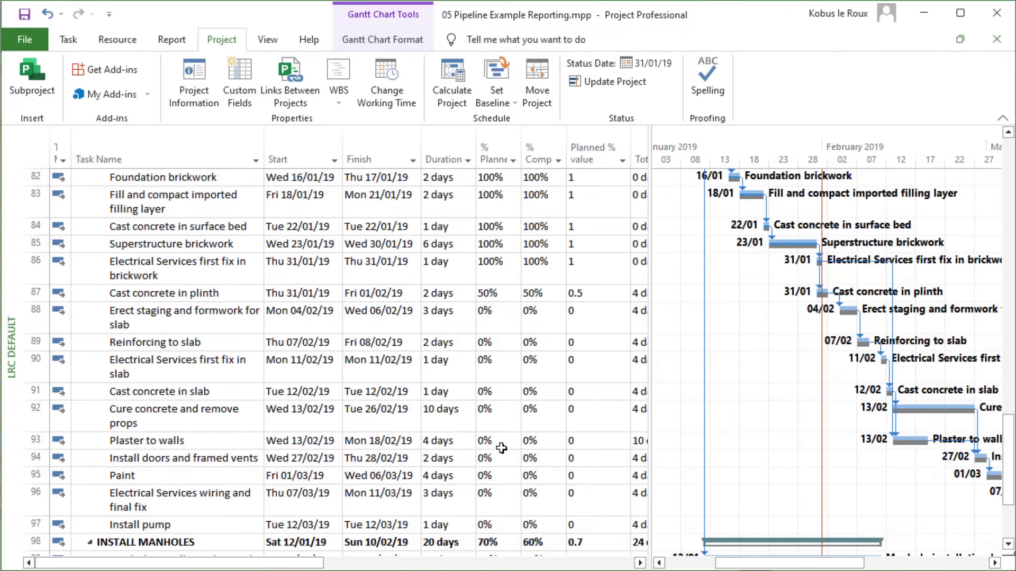
pyautogui.scroll(3, 502, 448)
pyautogui.scroll(3, 501, 449)
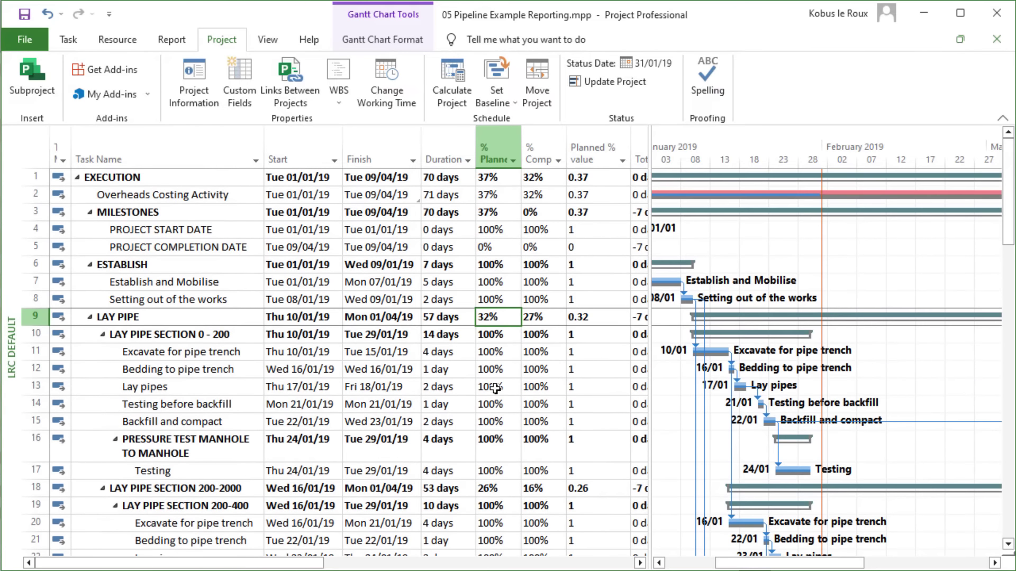
# Step: Widen the task table toward Total Slack and examine planned versus actual percentages for INSTALL MANHOLES and NEW PUMP ROOM and their subtasks
pyautogui.moveTo(646, 237); pyautogui.dragTo(663, 237)
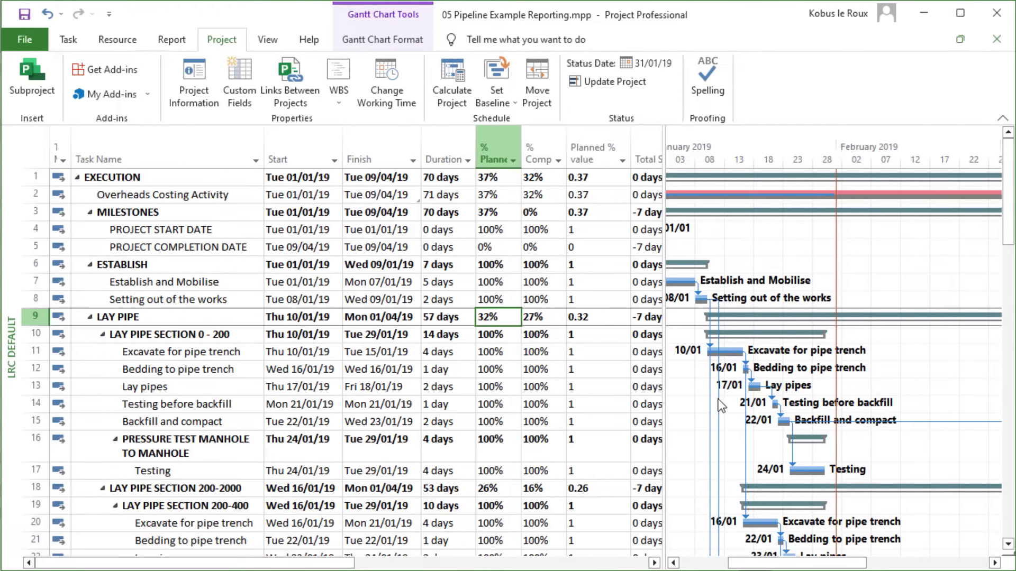
pyautogui.scroll(-20, 575, 346)
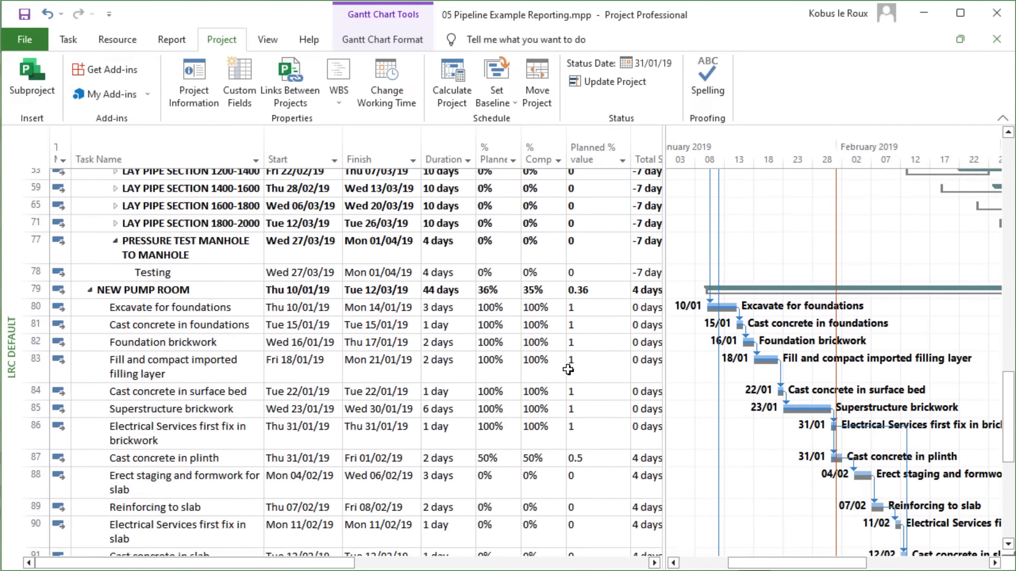
pyautogui.scroll(-4, 567, 371)
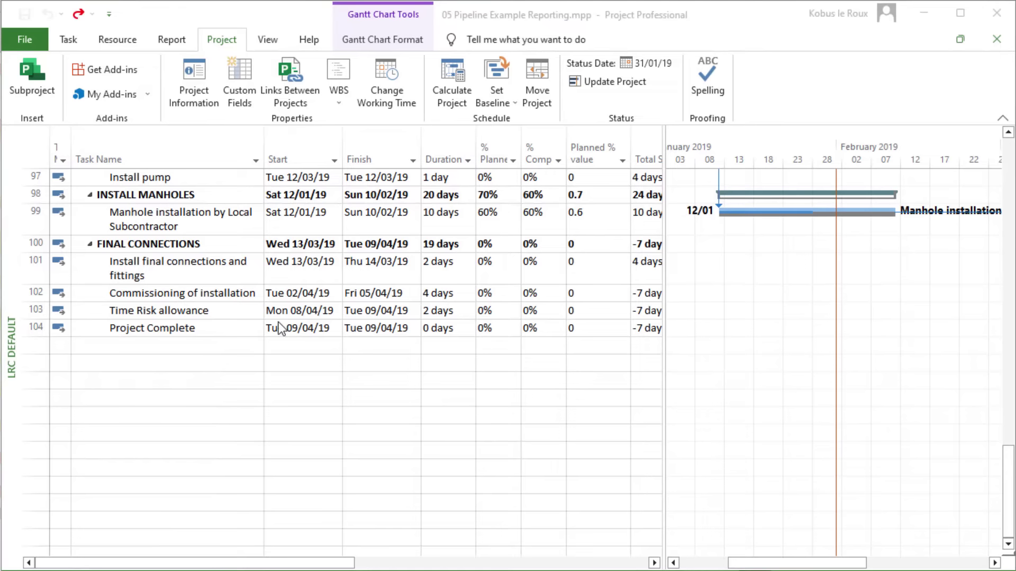
pyautogui.click(431, 399)
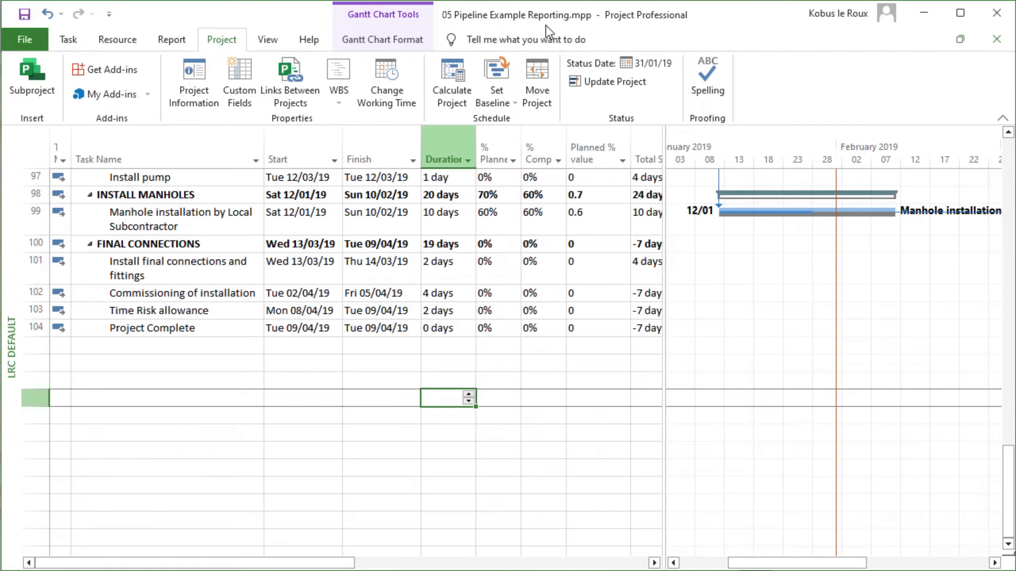
pyautogui.scroll(7, 571, 363)
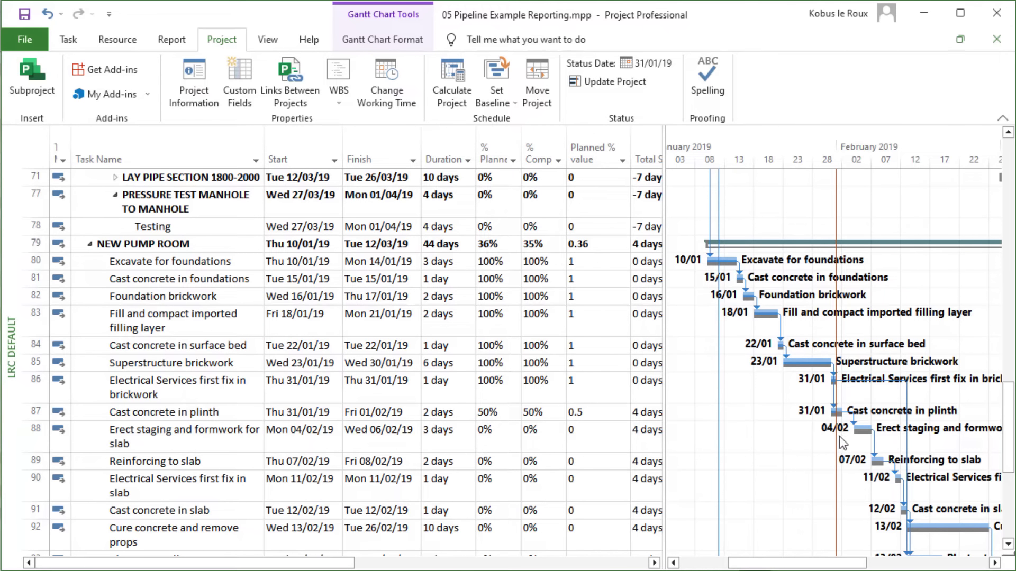
pyautogui.scroll(-4, 865, 424)
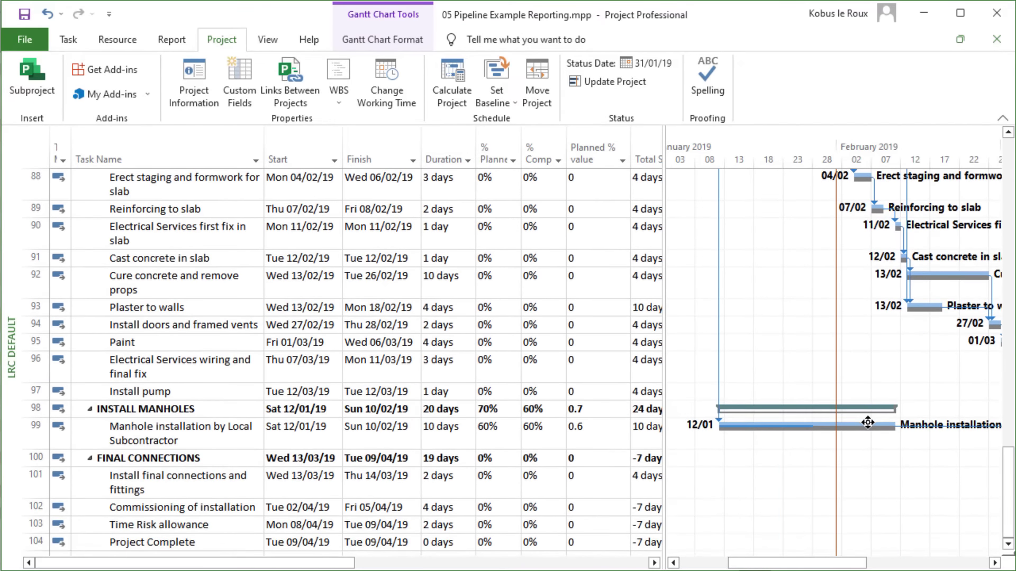
pyautogui.scroll(2, 865, 423)
pyautogui.scroll(-1, 866, 422)
pyautogui.scroll(-1, 868, 417)
pyautogui.click(531, 410)
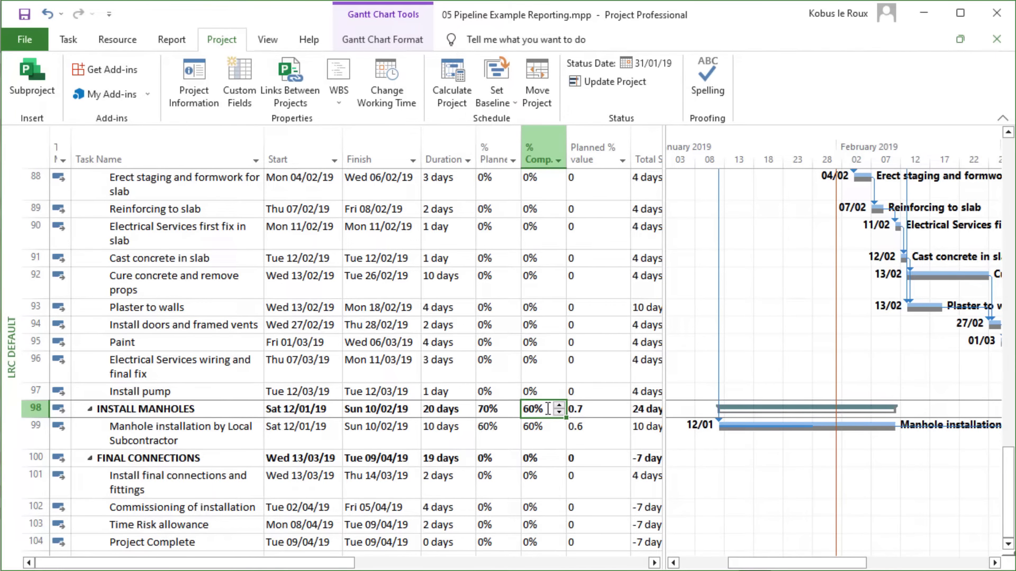
pyautogui.click(503, 407)
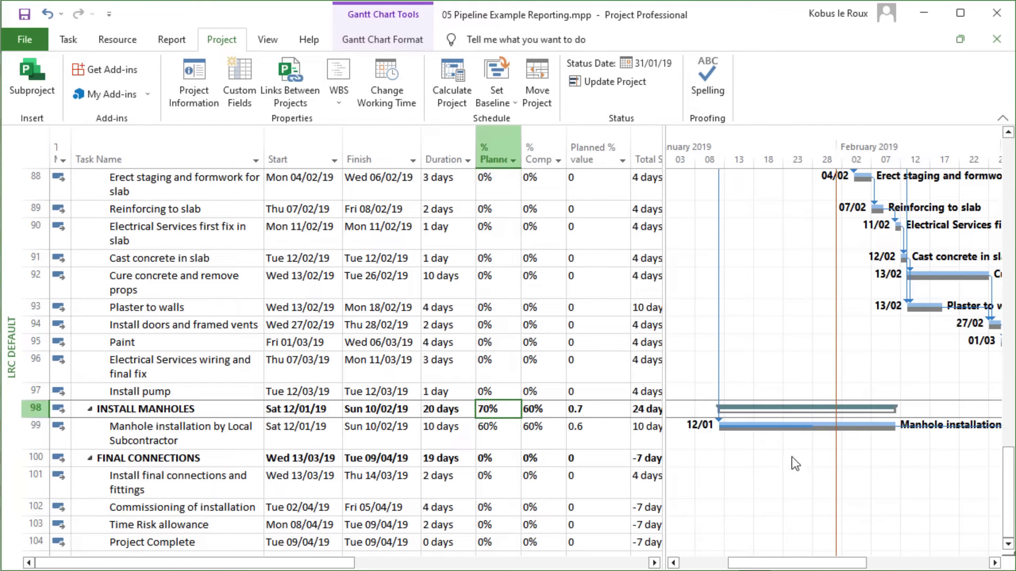
pyautogui.scroll(5, 824, 420)
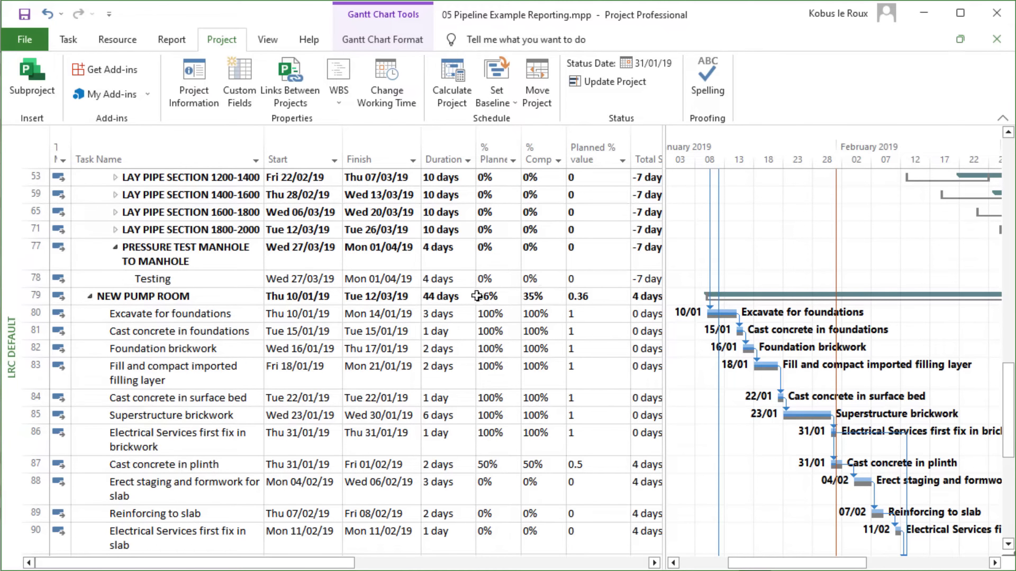
pyautogui.scroll(-3, 528, 304)
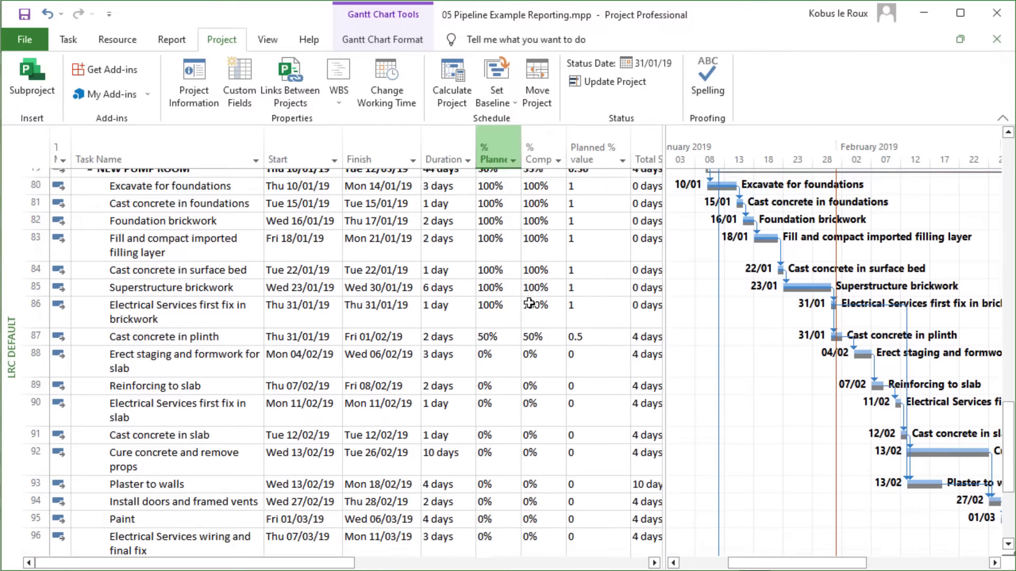
pyautogui.scroll(3, 531, 291)
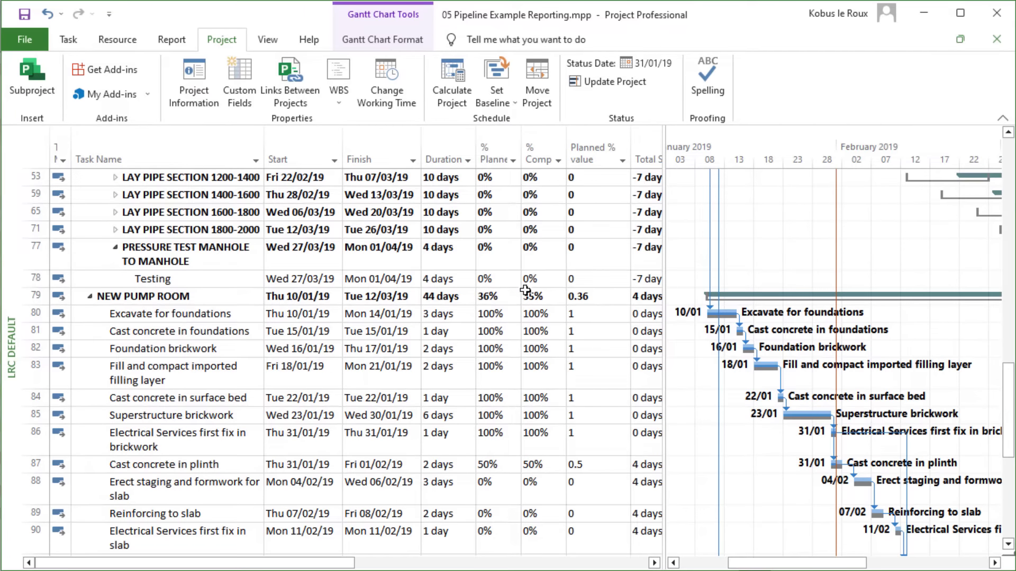
pyautogui.scroll(2, 523, 289)
# Step: Add four 10-day test tasks named Task 1 below FINAL CONNECTIONS and reschedule them all to start on 23/01/19
pyautogui.scroll(-4, 550, 318)
pyautogui.scroll(-7, 550, 322)
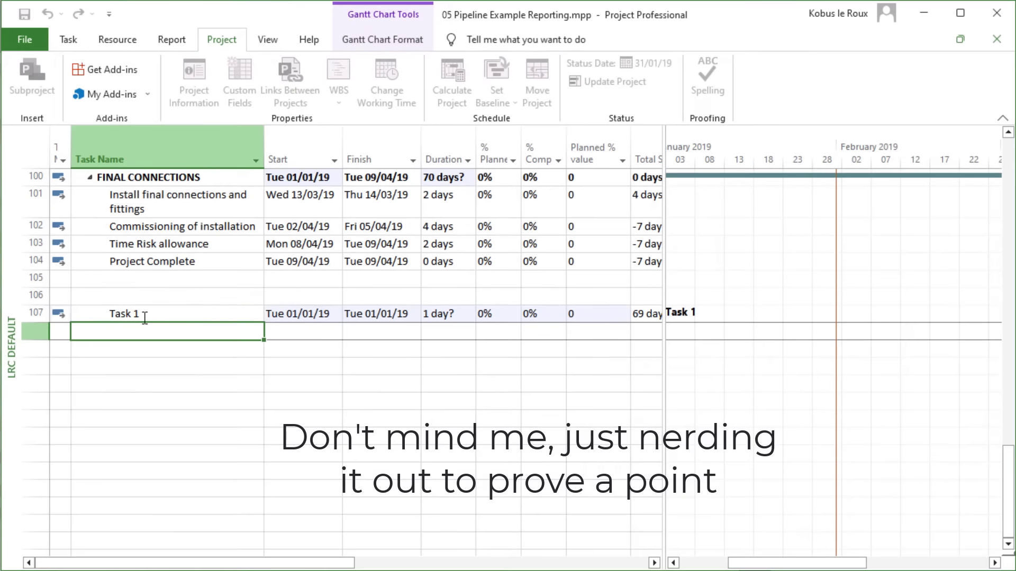
pyautogui.click(144, 317)
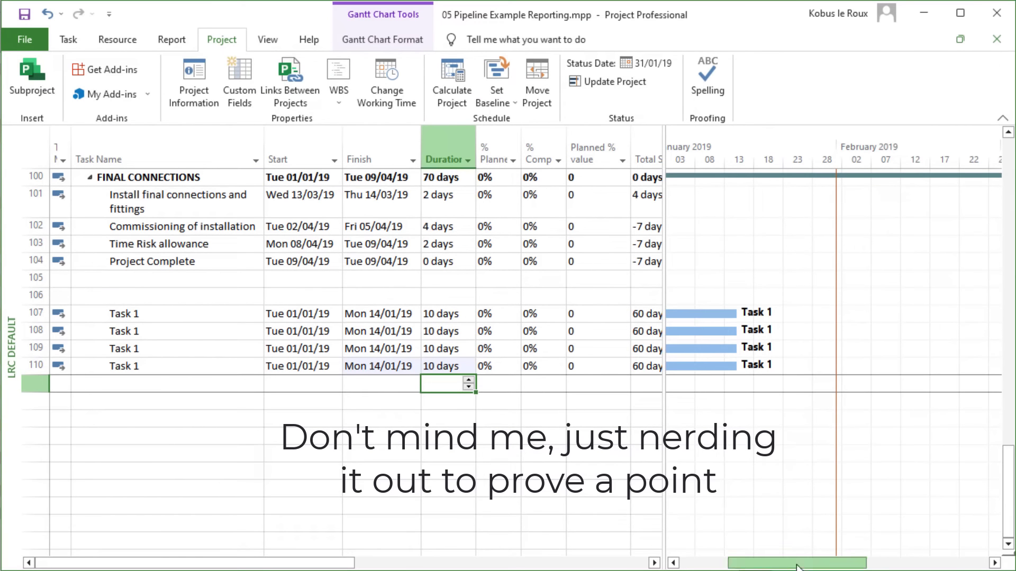
pyautogui.moveTo(707, 313); pyautogui.dragTo(828, 321)
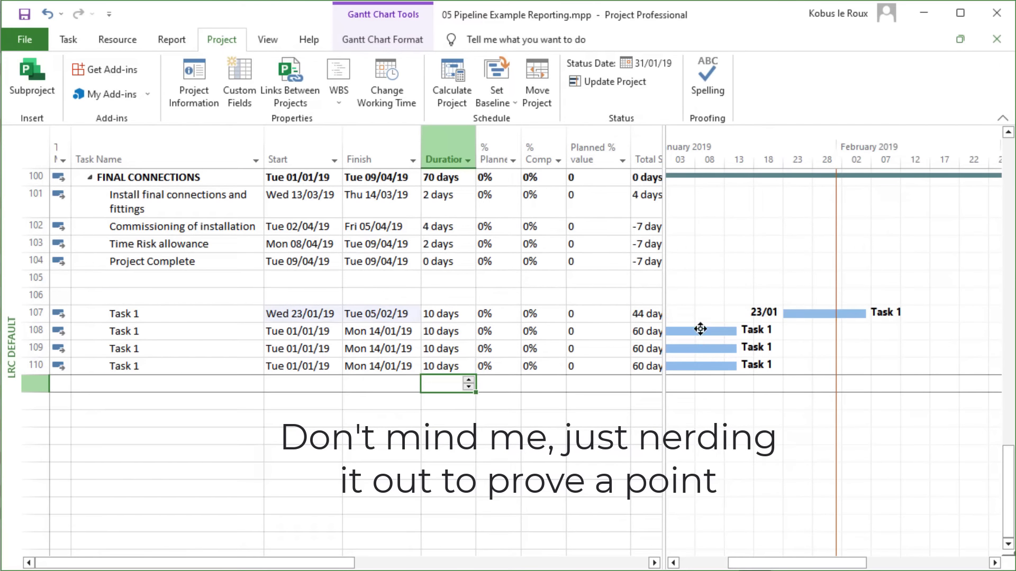
pyautogui.moveTo(700, 329); pyautogui.dragTo(822, 333)
pyautogui.click(303, 332)
pyautogui.moveTo(343, 340); pyautogui.dragTo(339, 367)
pyautogui.click(304, 401)
# Step: Insert a new summary task at row 106 above the test tasks and delete the placeholder subtask beneath it
pyautogui.click(164, 297)
pyautogui.click(68, 40)
pyautogui.click(714, 64)
pyautogui.click(24, 315)
pyautogui.press('Delete')
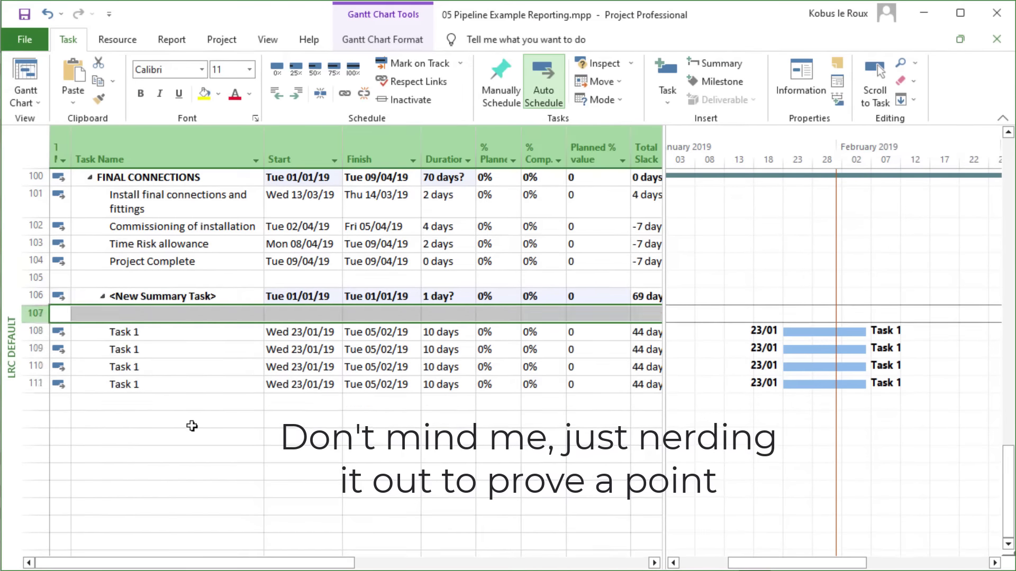
pyautogui.click(193, 426)
# Step: Indent the four Task 1 rows (108 to 111) under the new summary task
pyautogui.moveTo(32, 332); pyautogui.dragTo(32, 384)
pyautogui.click(296, 93)
pyautogui.click(192, 426)
pyautogui.click(804, 446)
pyautogui.scroll(2, 804, 446)
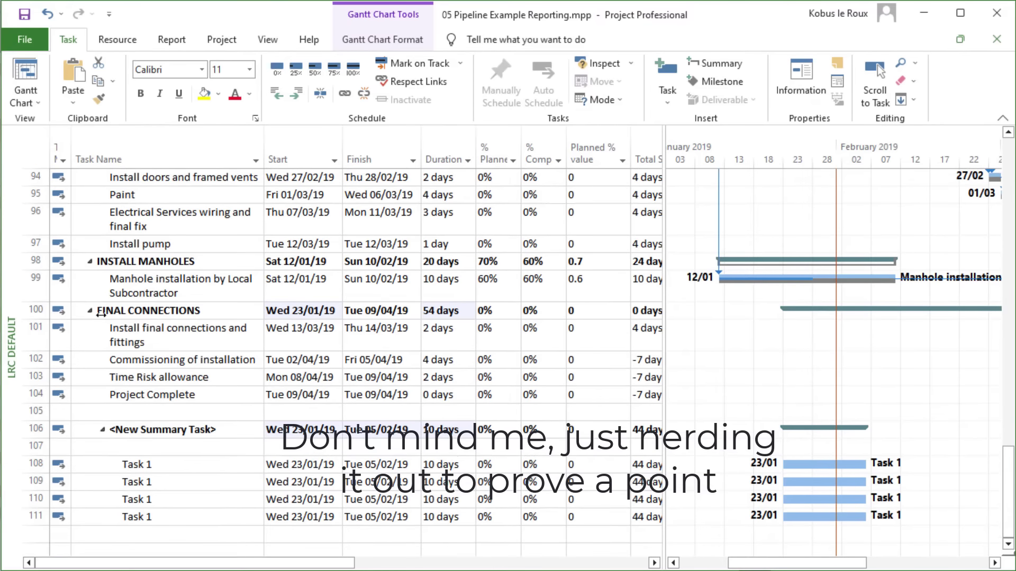
# Step: Set the baseline for the new summary task and its four Task 1 subtasks
pyautogui.scroll(-3, 158, 370)
pyautogui.moveTo(35, 296); pyautogui.dragTo(36, 384)
pyautogui.click(221, 39)
pyautogui.click(497, 80)
pyautogui.click(367, 311)
pyautogui.click(488, 420)
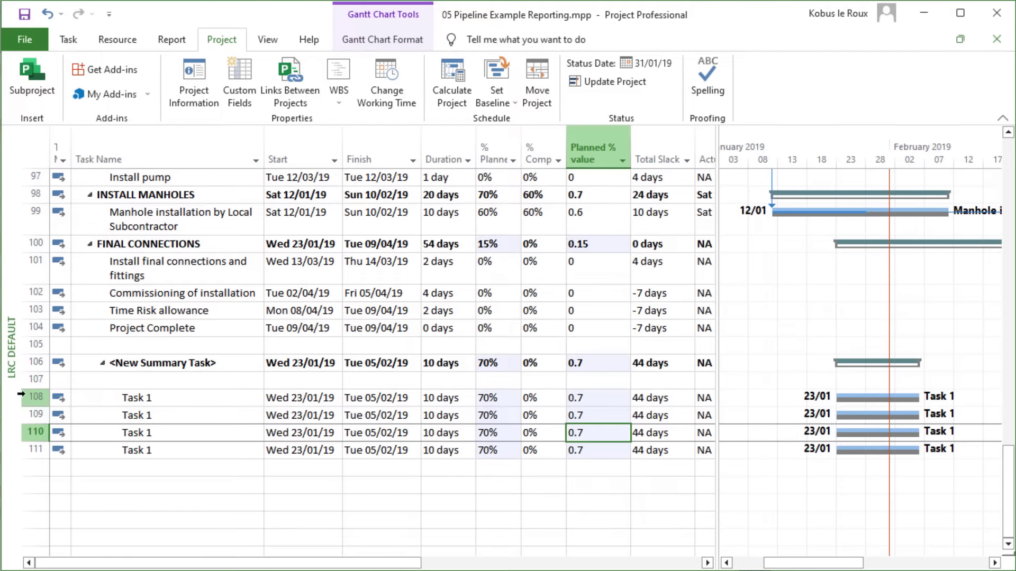
# Step: Mark the four Task 1 rows (108 to 111) as on track up to the status date
pyautogui.moveTo(33, 397); pyautogui.dragTo(41, 459)
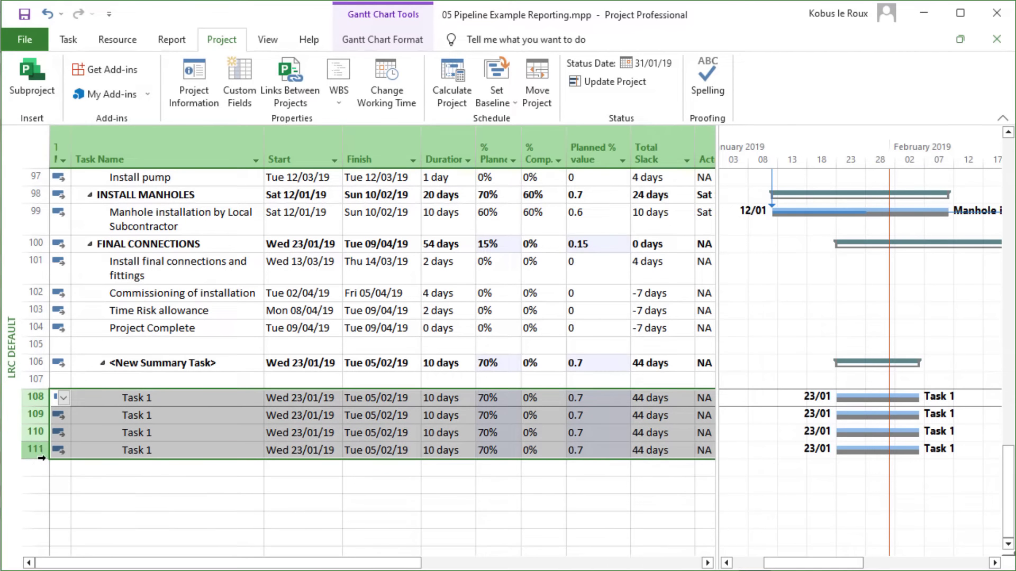
pyautogui.click(71, 40)
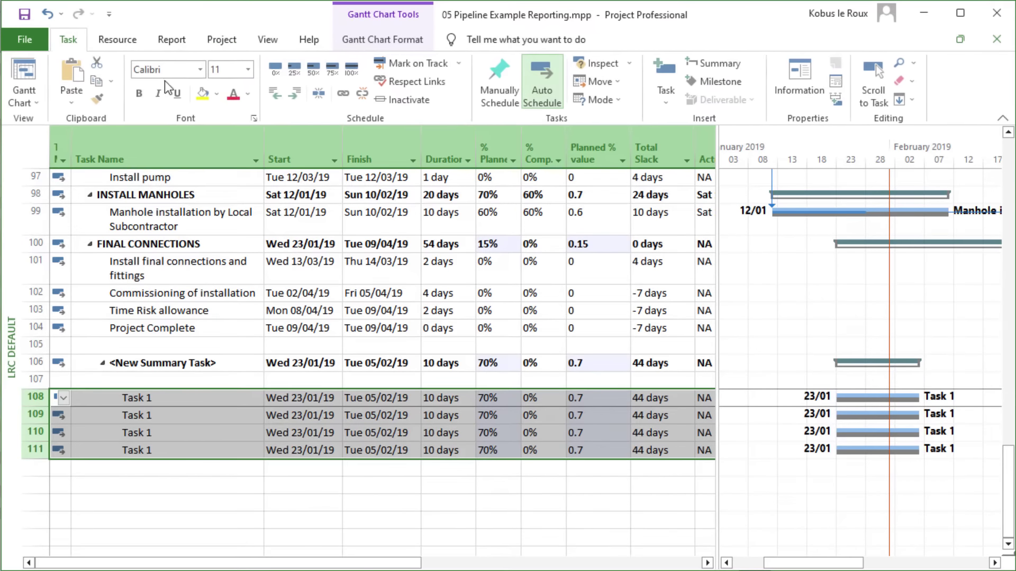
pyautogui.click(418, 65)
pyautogui.click(584, 502)
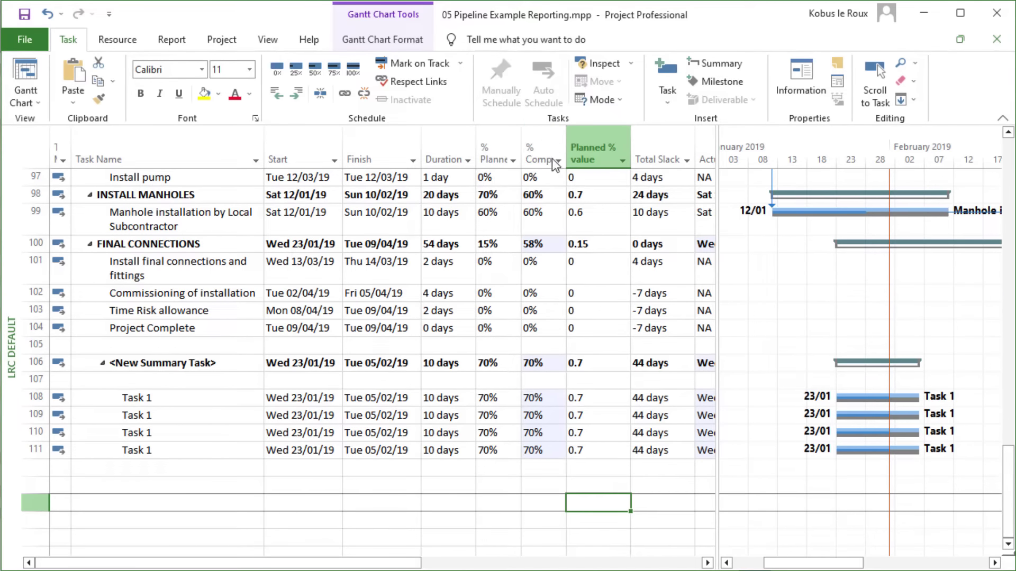
# Step: Widen the task table to include Actual Start and check the % Complete of FINAL CONNECTIONS against its % Planned
pyautogui.moveTo(815, 563); pyautogui.dragTo(767, 563)
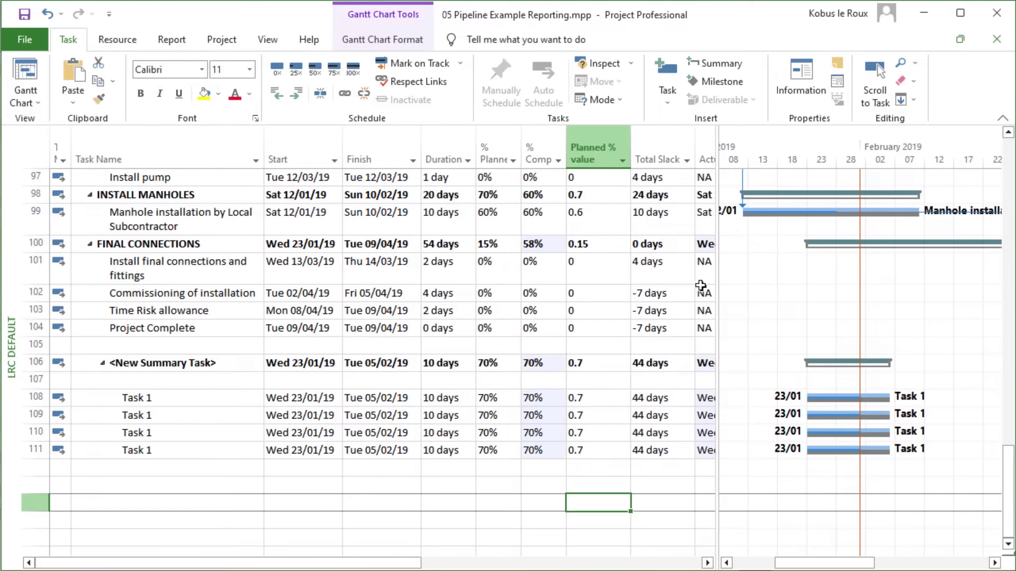
pyautogui.moveTo(717, 282); pyautogui.dragTo(792, 282)
pyautogui.click(549, 245)
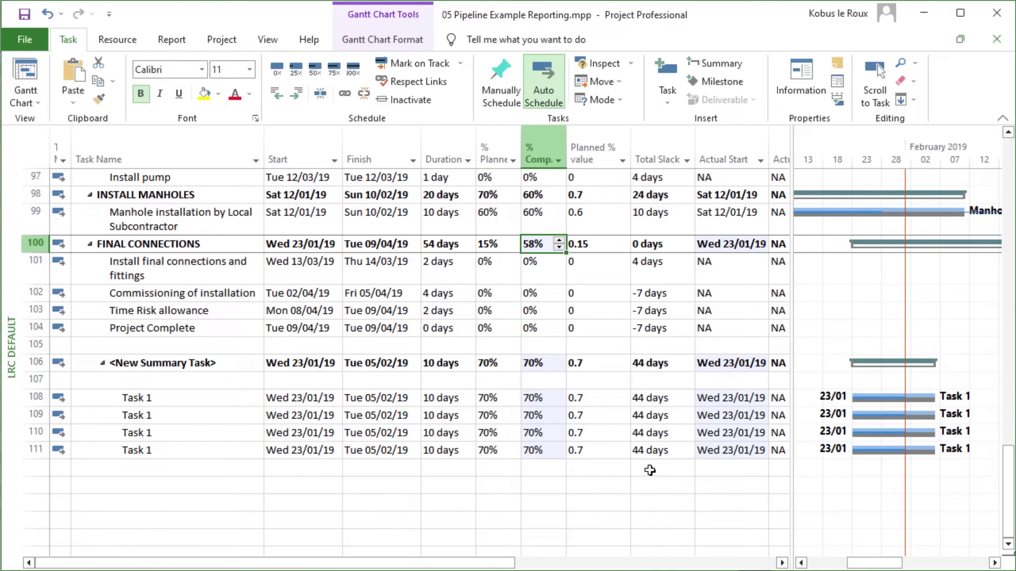
# Step: Review % Planned against % Complete through the whole schedule, from the EXECUTION summary down to INSTALL MANHOLES
pyautogui.scroll(20, 603, 341)
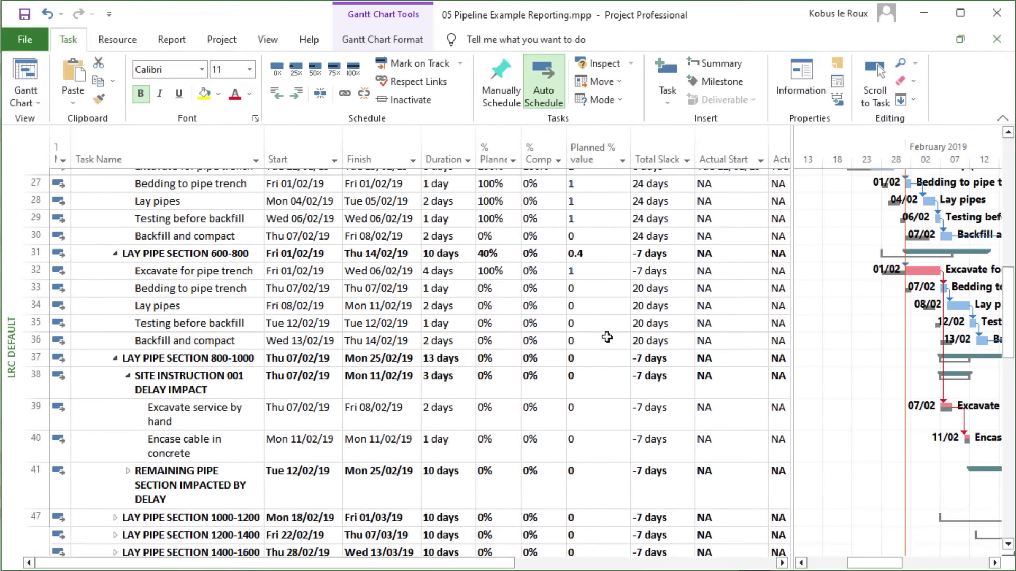
pyautogui.scroll(2, 605, 338)
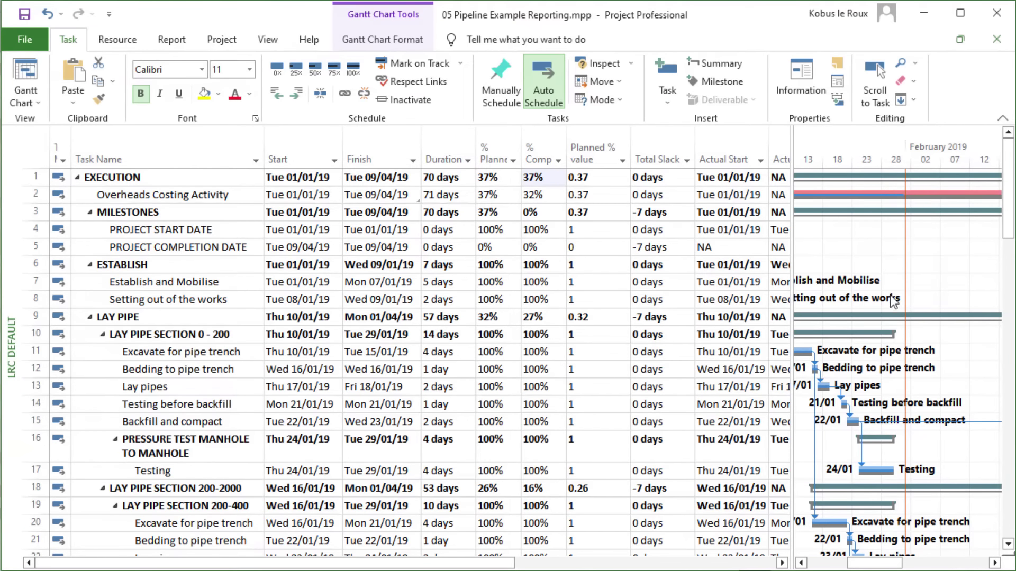
pyautogui.scroll(-4, 901, 342)
pyautogui.scroll(-3, 900, 342)
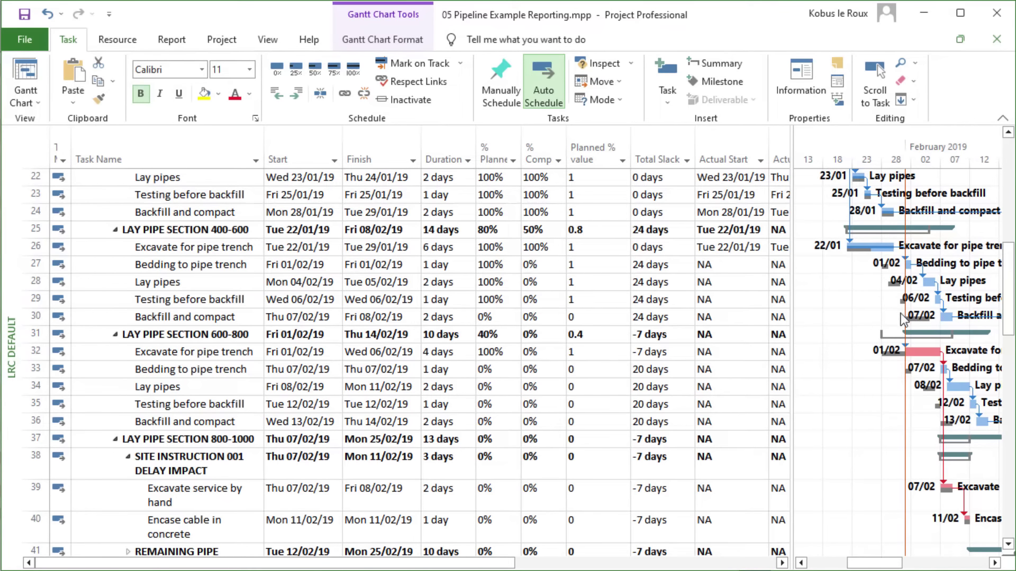
pyautogui.scroll(-2, 901, 332)
pyautogui.scroll(-15, 900, 332)
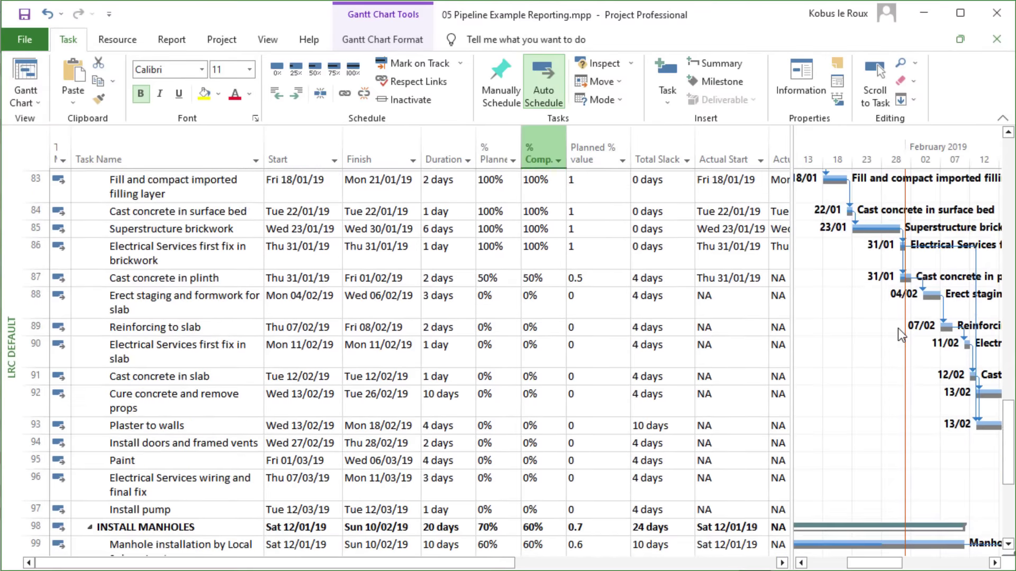
# Step: Return to the EXECUTION summary and enlarge the Gantt chart area so its timeline shows January and February 2019
pyautogui.scroll(-2, 901, 334)
pyautogui.scroll(20, 901, 334)
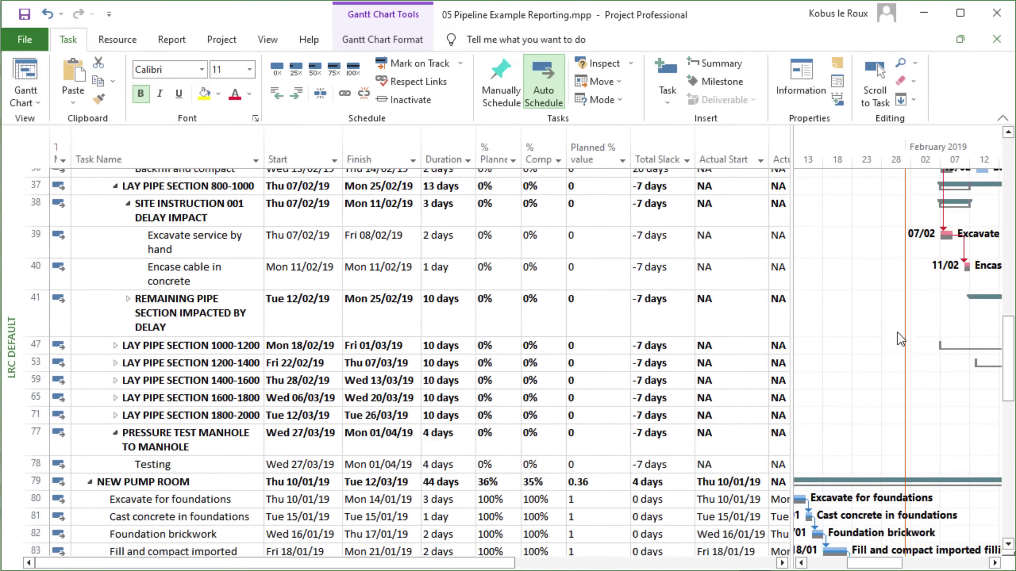
pyautogui.scroll(5, 899, 337)
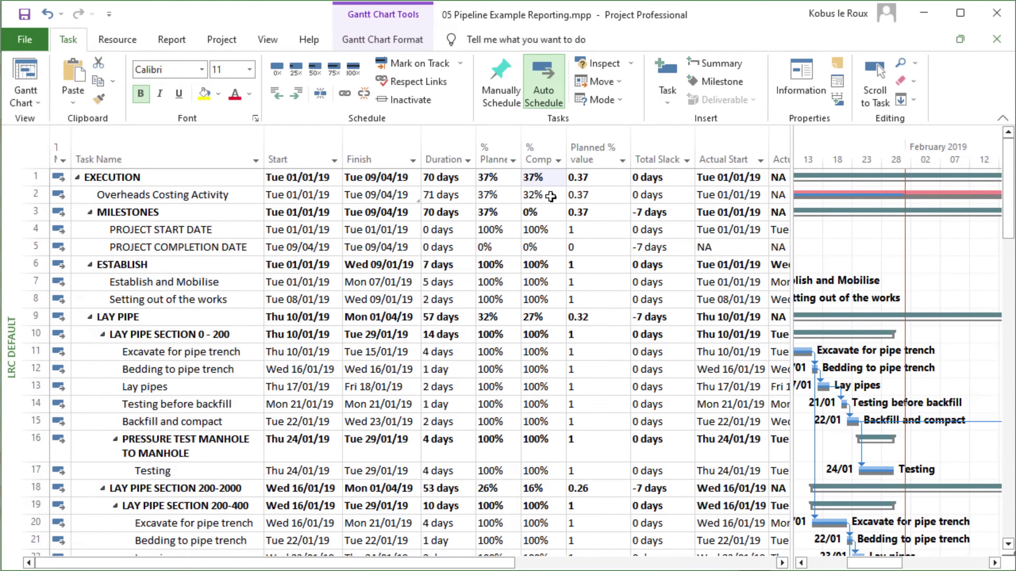
pyautogui.moveTo(792, 255); pyautogui.dragTo(640, 256)
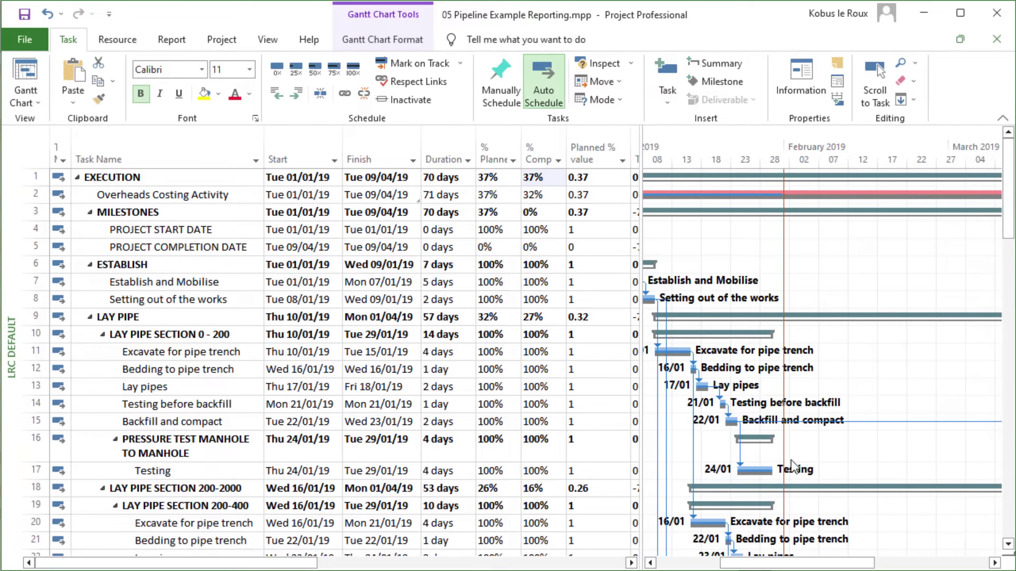
pyautogui.moveTo(794, 564); pyautogui.dragTo(768, 564)
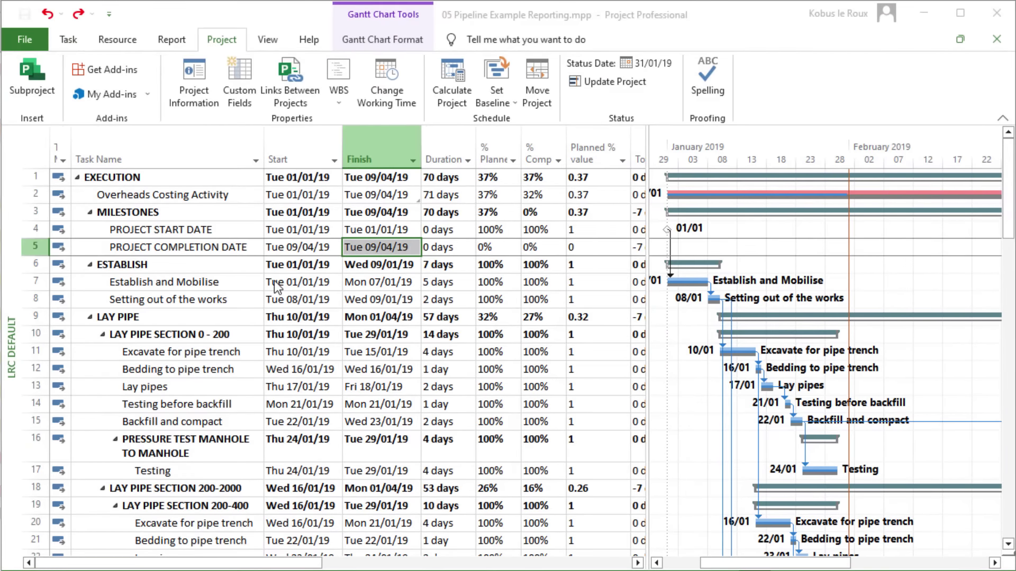
# Step: Rename the custom task number field Number7 as Baseline Duration Total
pyautogui.click(274, 280)
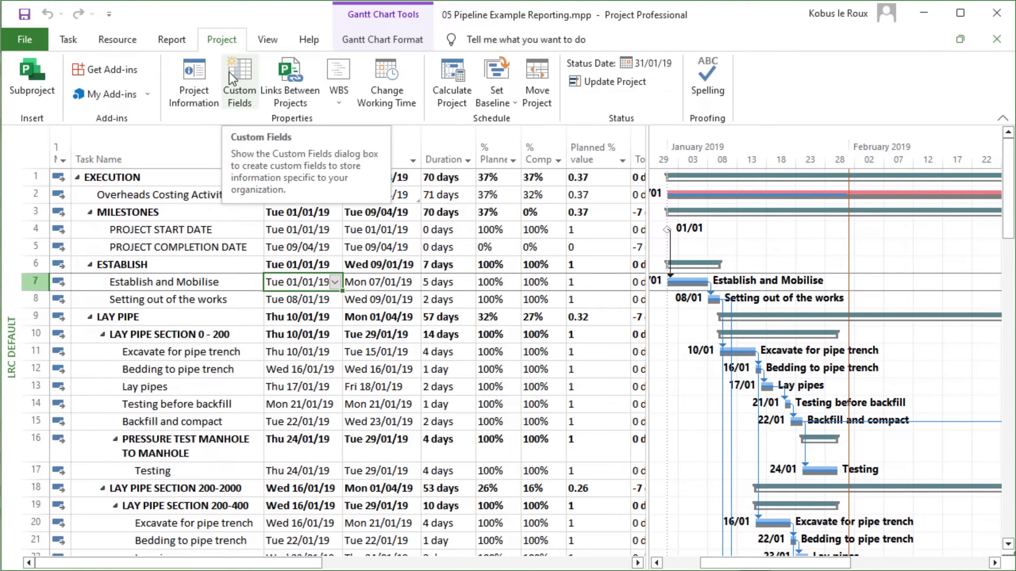
pyautogui.click(239, 84)
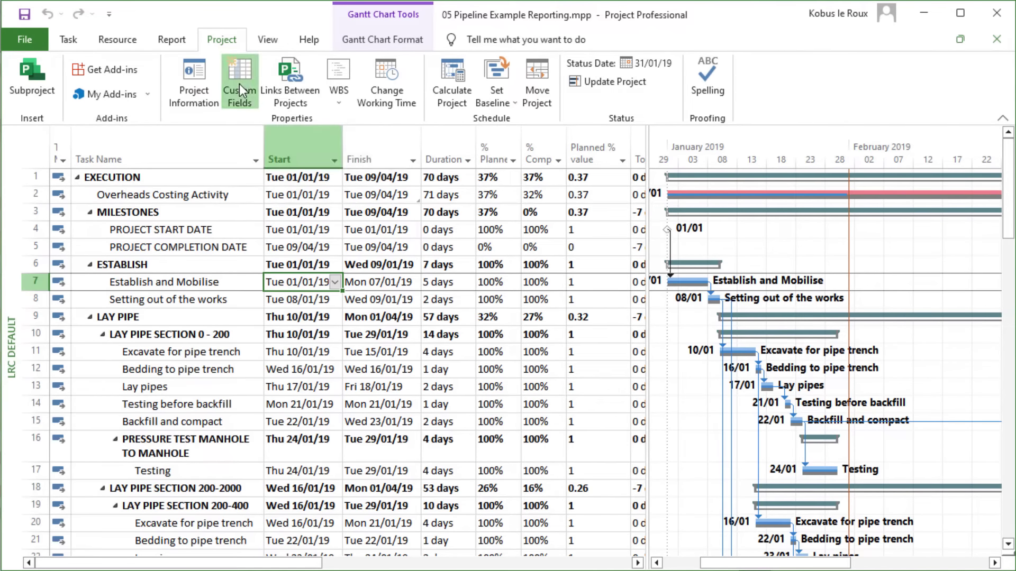
pyautogui.click(621, 142)
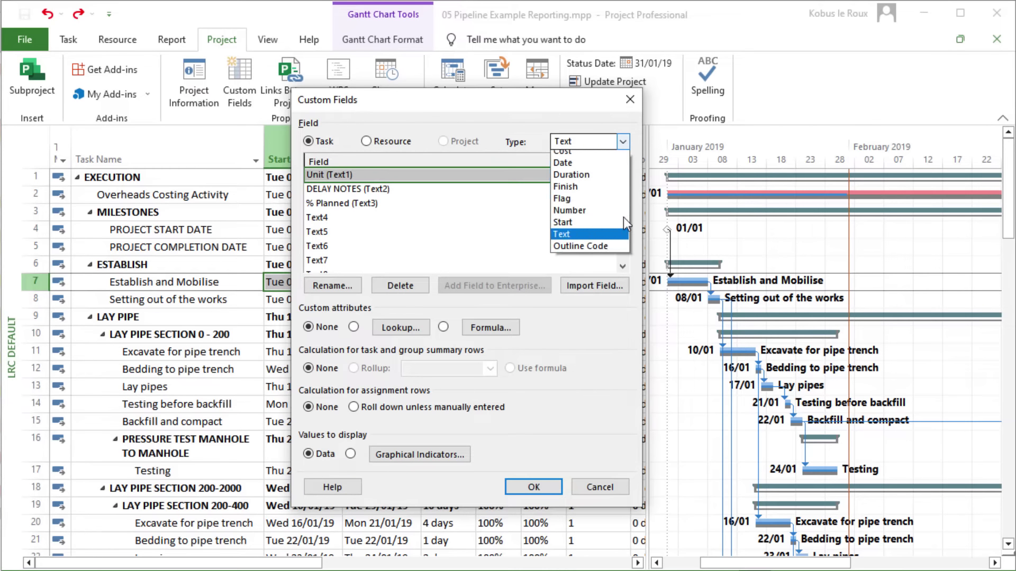
pyautogui.click(598, 212)
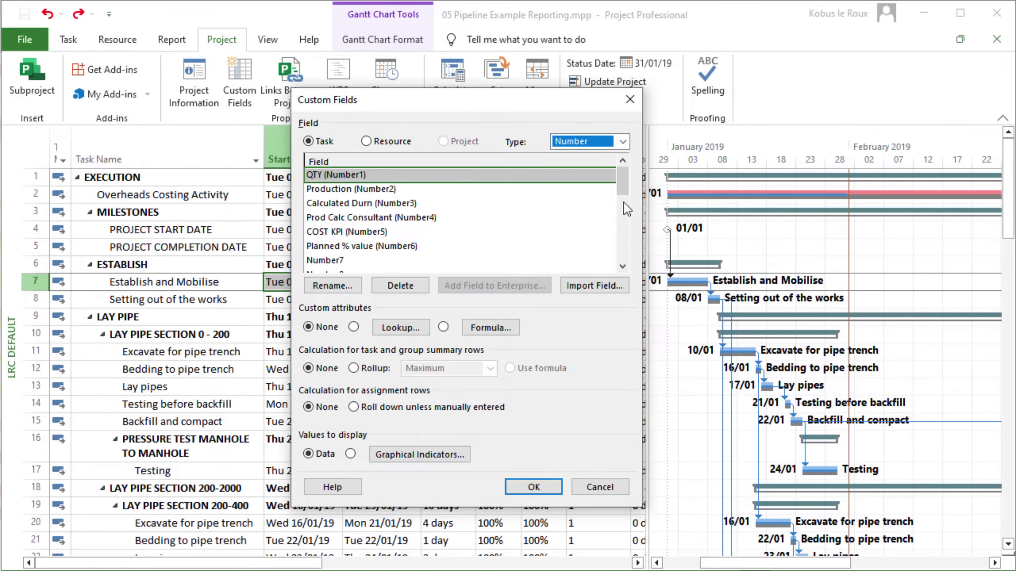
pyautogui.moveTo(624, 191); pyautogui.dragTo(624, 205)
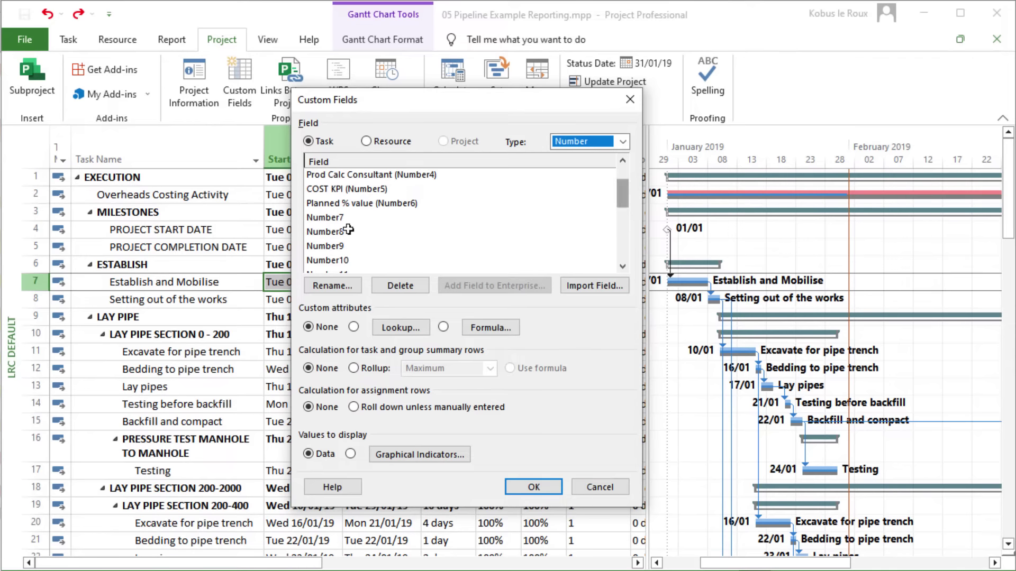
pyautogui.click(359, 218)
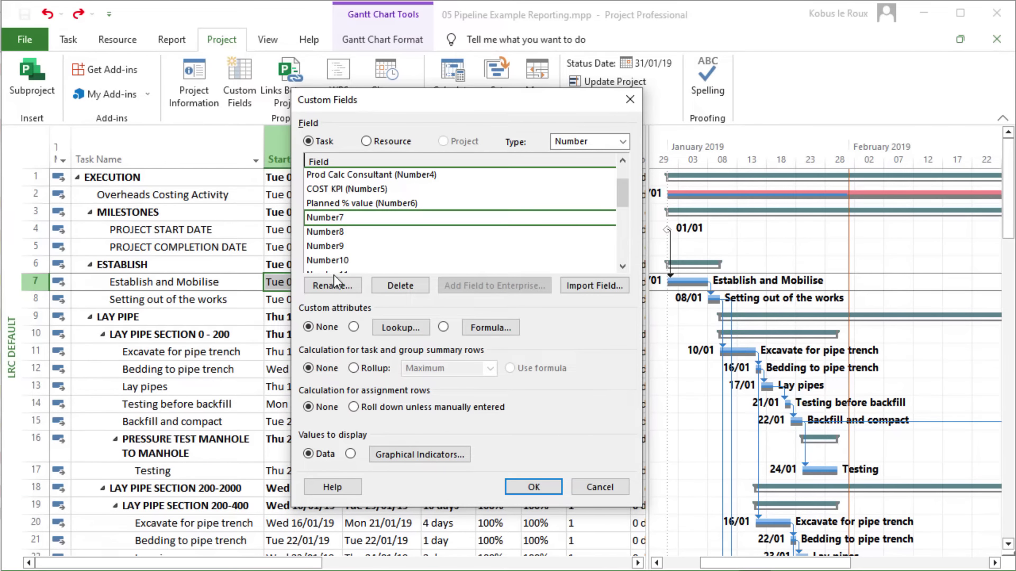
pyautogui.click(337, 289)
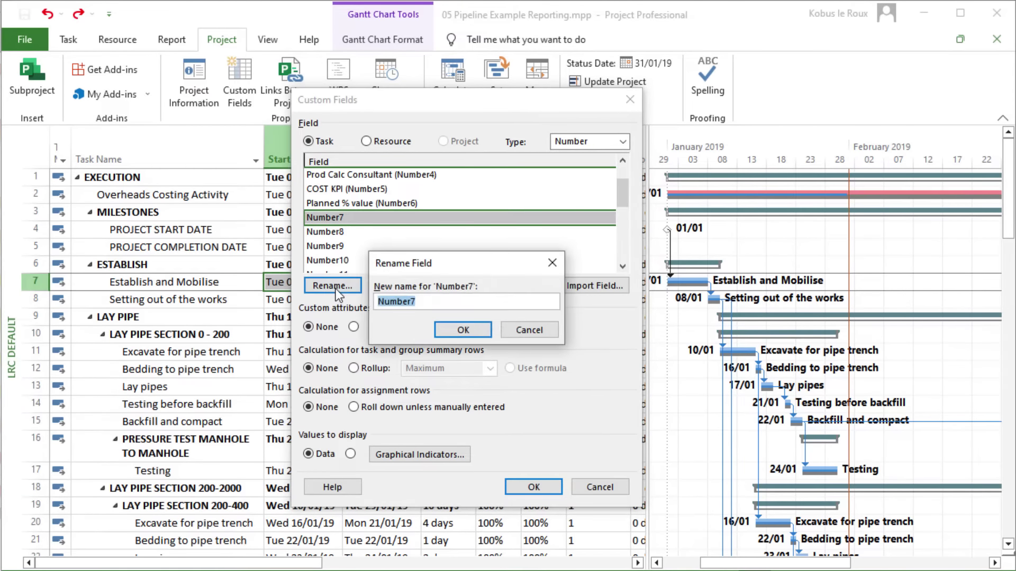
pyautogui.write('Baseline Duration Total')
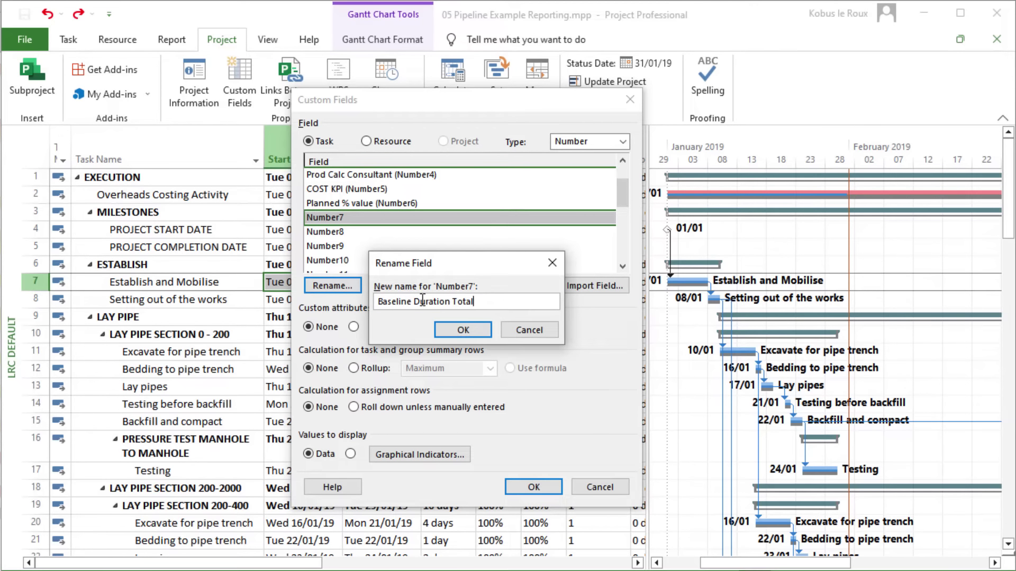
pyautogui.click(461, 330)
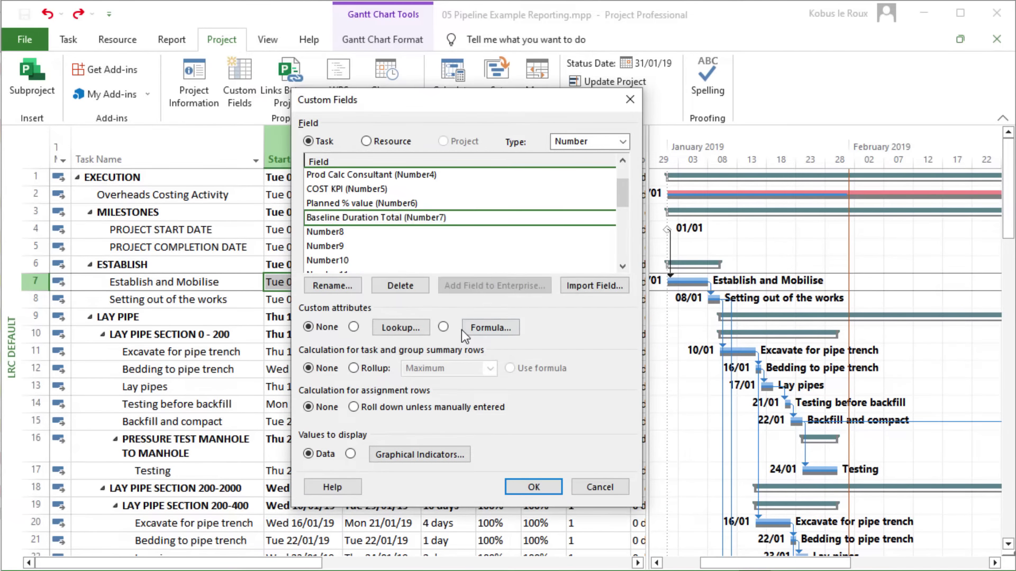
# Step: Rename the custom task number field Number8 as Baseline Days Completed
pyautogui.click(371, 232)
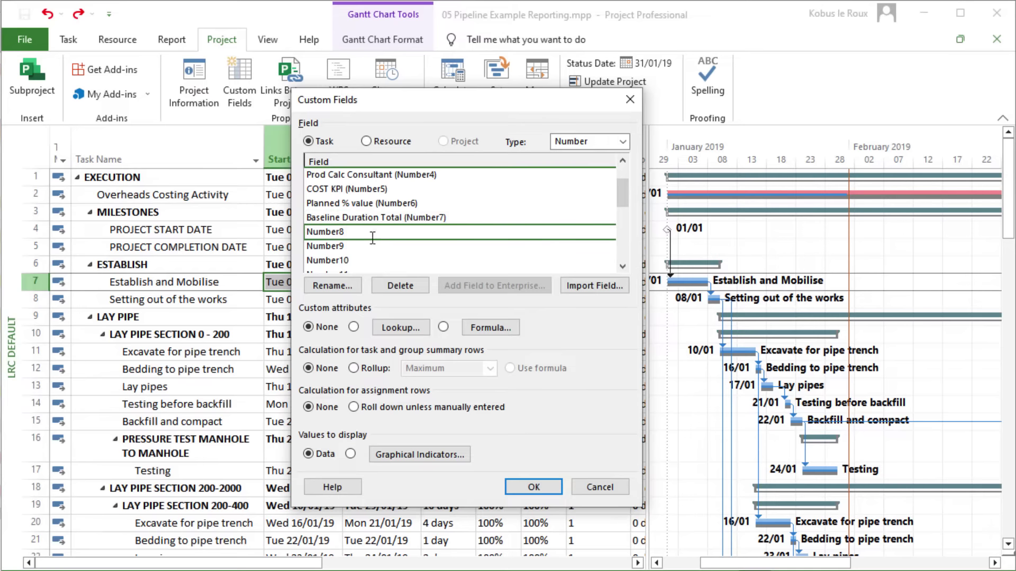
pyautogui.click(341, 286)
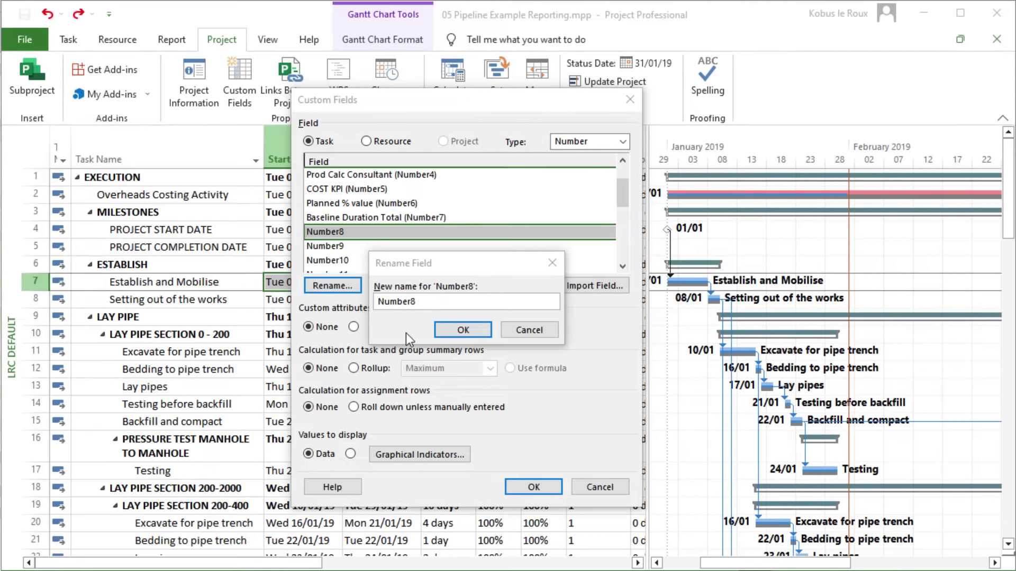
pyautogui.click(423, 301)
pyautogui.write('Baseline Days Completed')
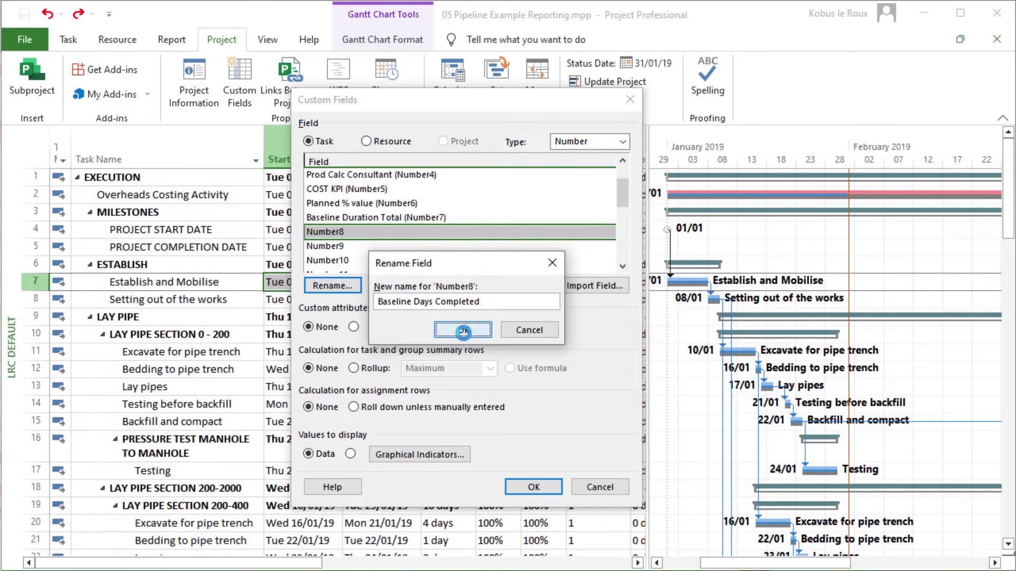
pyautogui.click(463, 331)
# Step: Rename the custom task number field Number9 as Updated % Planned
pyautogui.click(361, 252)
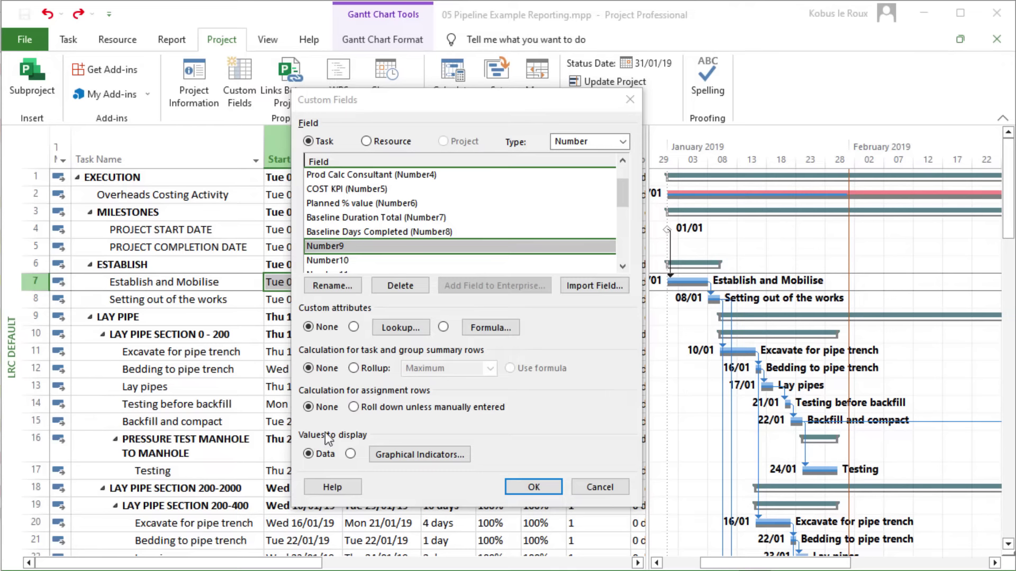
pyautogui.click(343, 285)
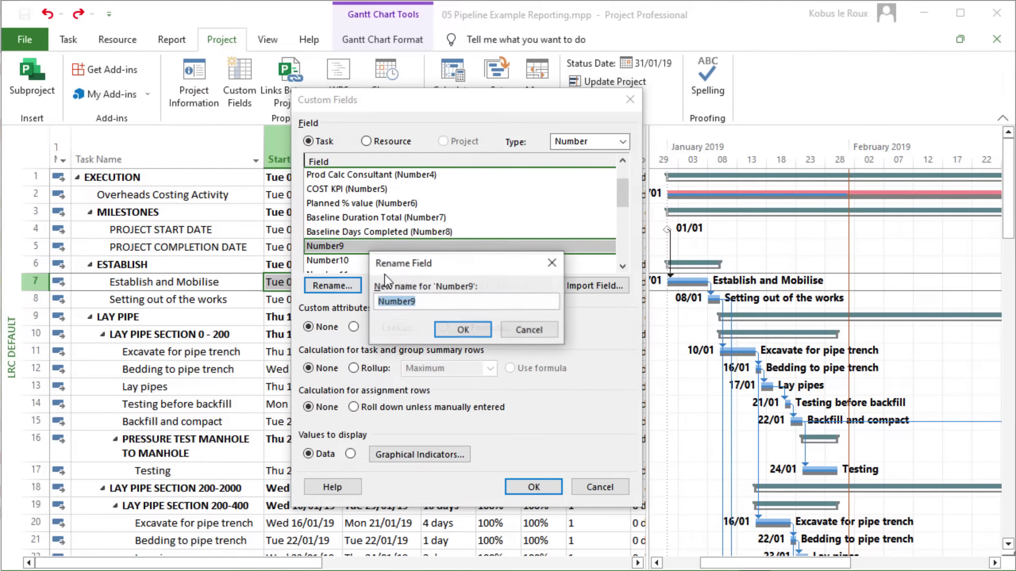
pyautogui.write('Updated % Planned Number')
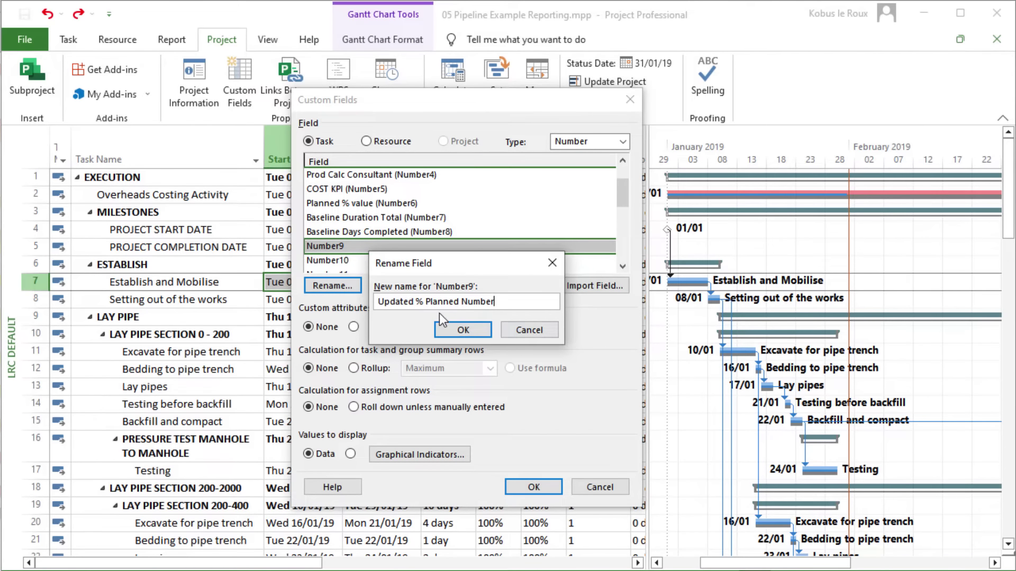
pyautogui.moveTo(506, 302); pyautogui.dragTo(462, 302)
pyautogui.press('BackSpace')
pyautogui.click(464, 331)
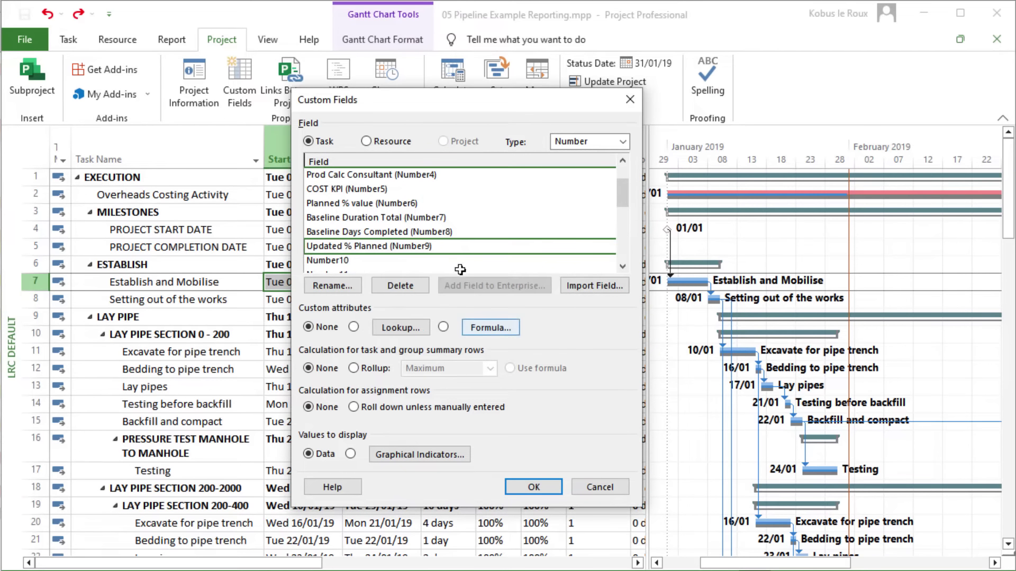
# Step: Give Baseline Duration Total the formula IIf([Duration]=0,0.01,ProjDateDiff([Baseline Estimated Start],[Baseline Estimated Finish])/60/8) and accept replacing its existing data
pyautogui.click(430, 217)
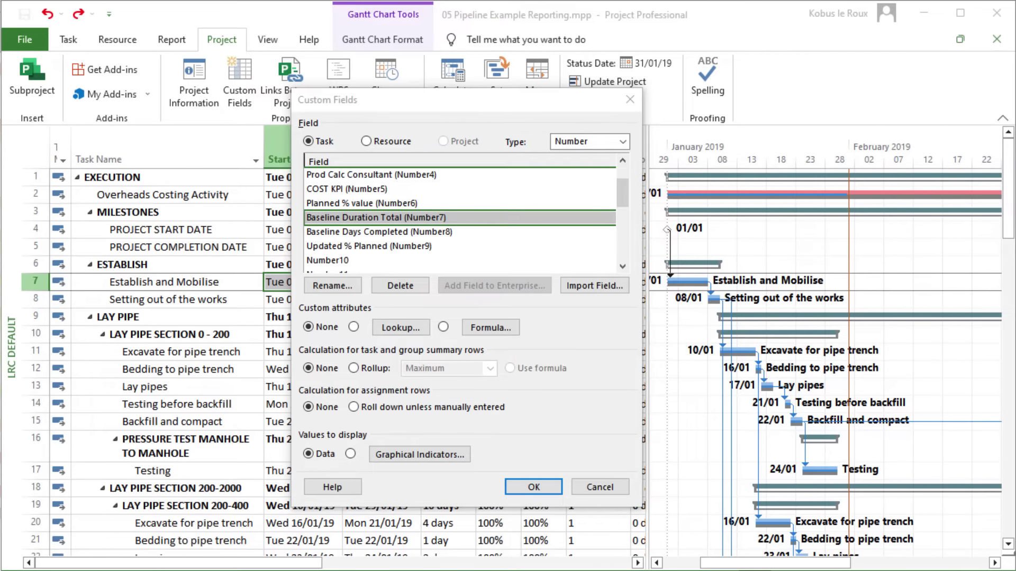
pyautogui.click(487, 329)
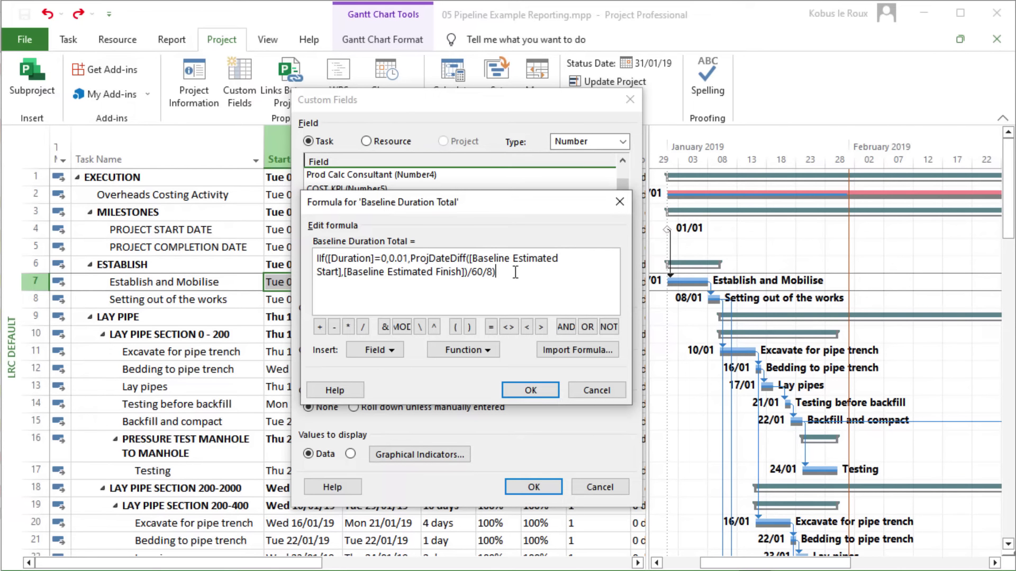
pyautogui.click(545, 389)
pyautogui.click(445, 366)
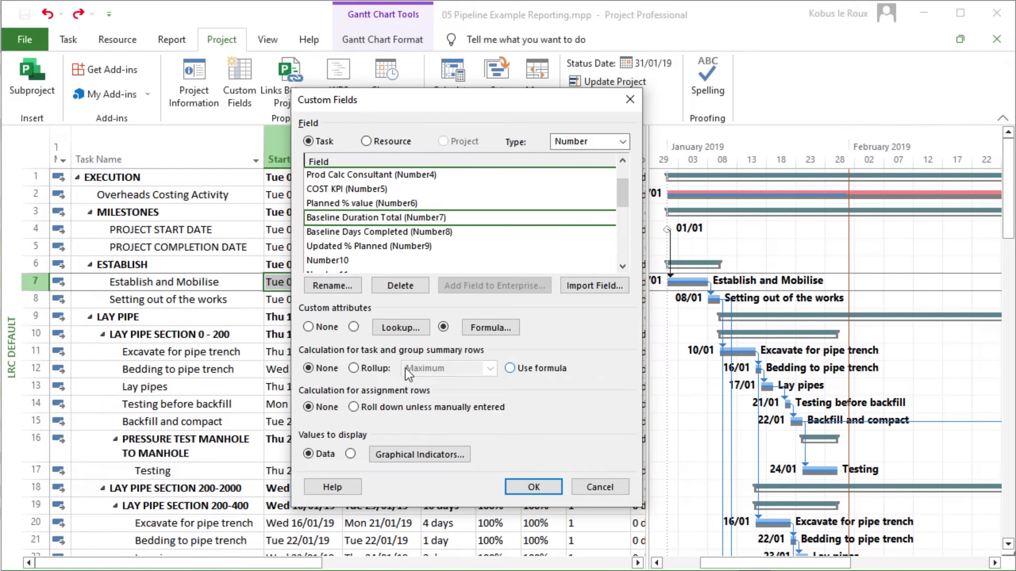
# Step: Set Baseline Duration Total to roll up as Sum on task and group summary rows
pyautogui.click(367, 367)
pyautogui.click(490, 373)
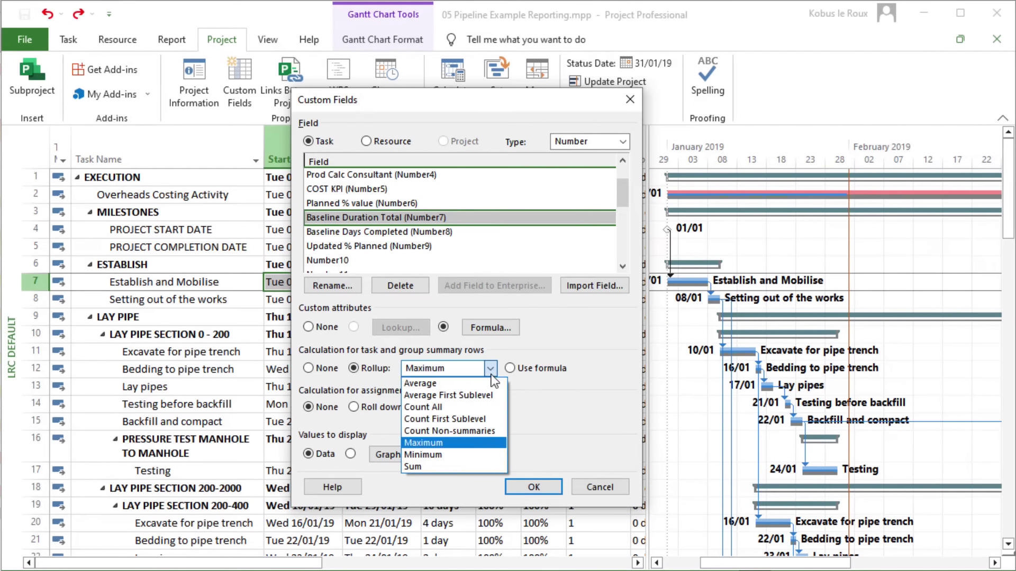
pyautogui.click(448, 468)
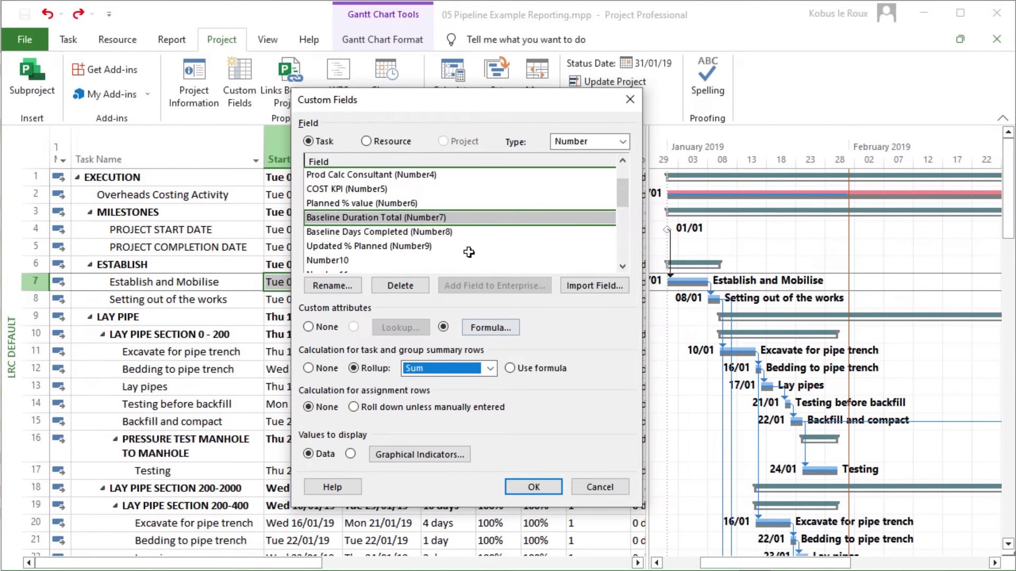
# Step: Give Baseline Days Completed the formula IIf([Baseline Estimated Finish]<=[Status Date],[Baseline Duration]/60/8,IIf([Baseline Estimated Start]>[Status Date],0,ProjDateDiff([Baseline Estimated Start],[Status Date])/60/8))
pyautogui.click(385, 232)
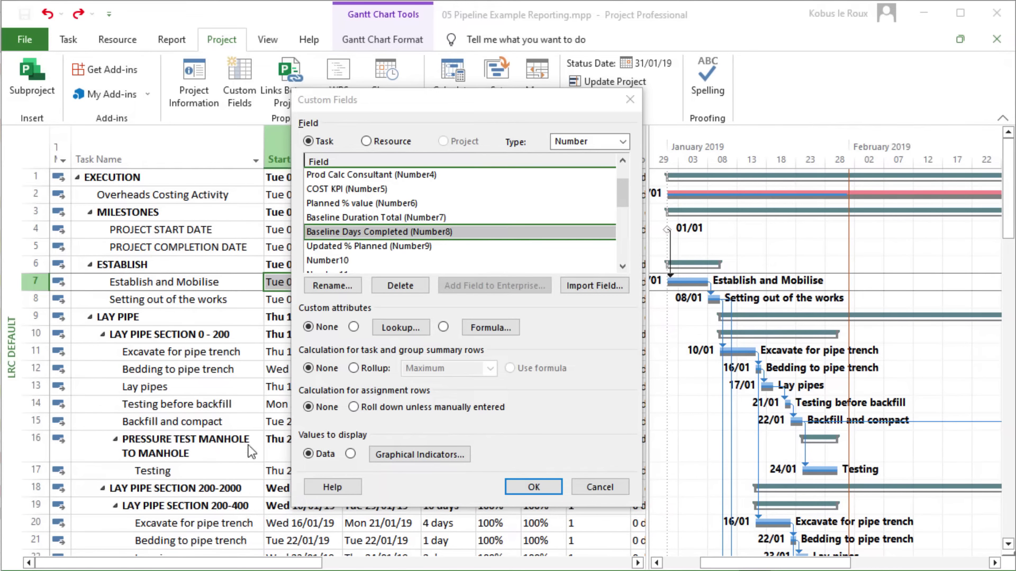
pyautogui.click(465, 327)
pyautogui.write('IIf([Baseline Estimated Finish]<=[Status Date],[Baseline Duration]/60/8,IIf([Baseline Estimated Start]>[Status Date],0,ProjDateDiff([Baseline Estimated Start],[Status Date])/60/8))')
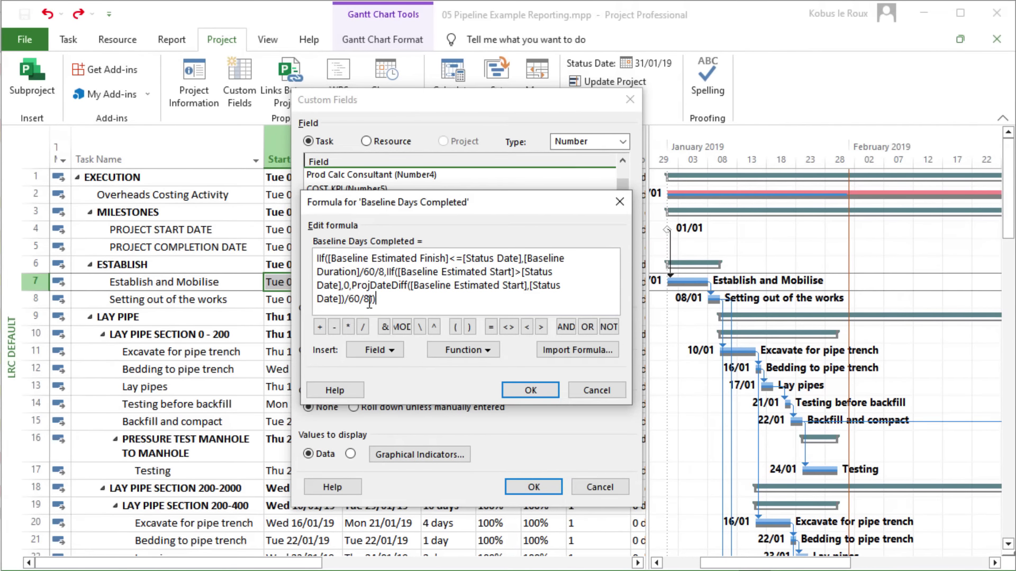
pyautogui.write(')')
pyautogui.click(528, 392)
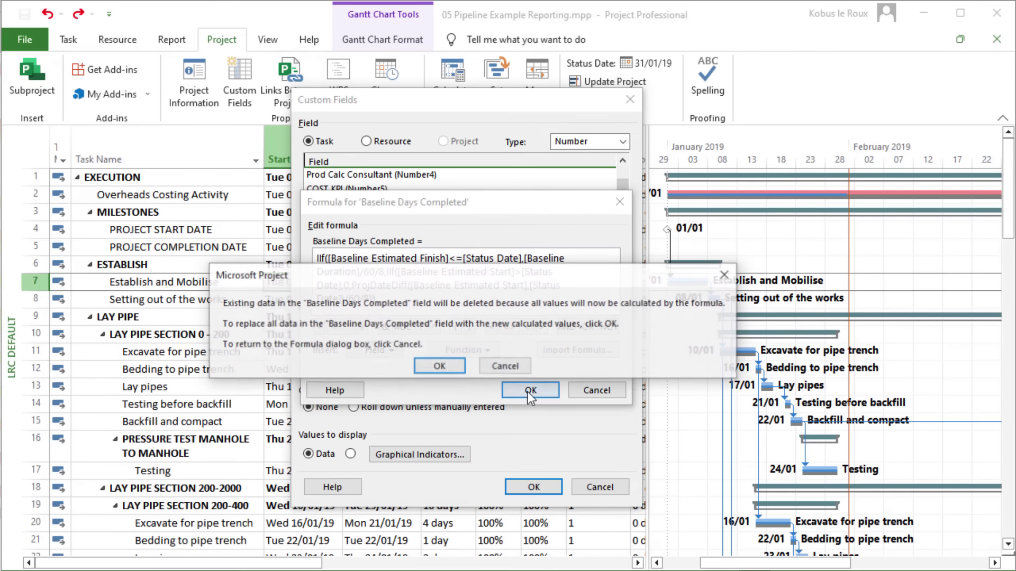
pyautogui.click(439, 366)
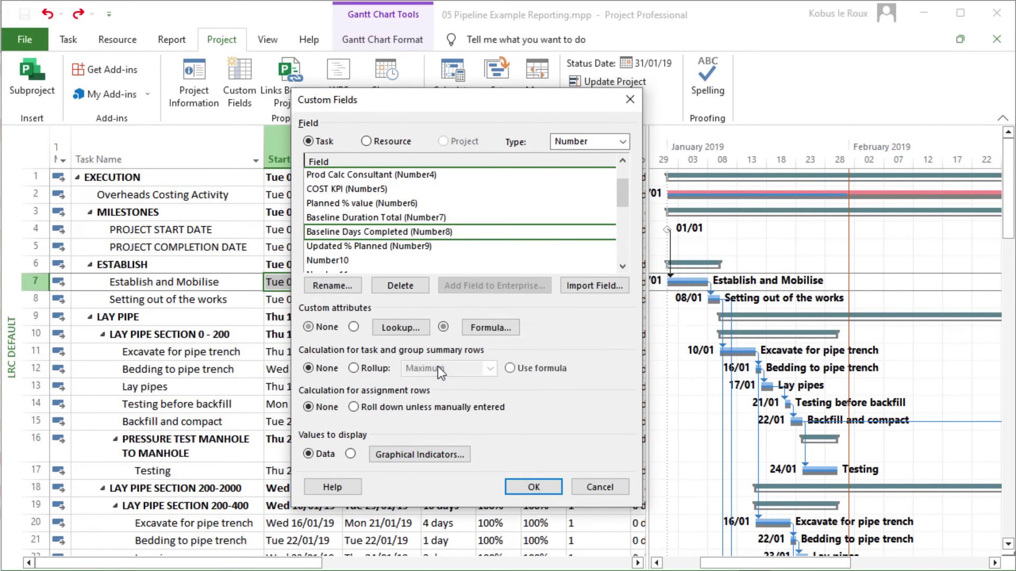
# Step: Set Baseline Days Completed to roll up as Sum on task and group summary rows
pyautogui.click(439, 246)
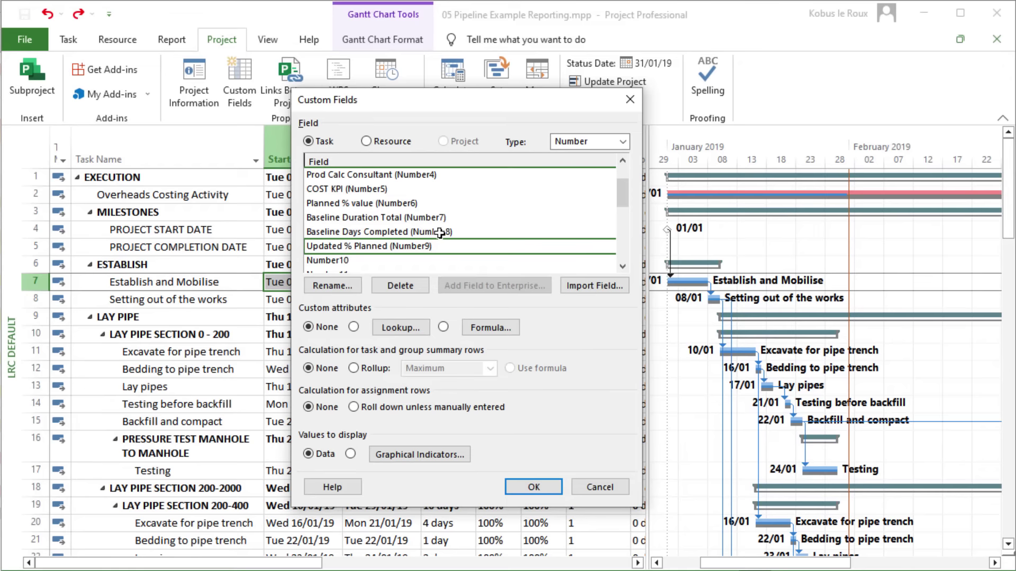
pyautogui.click(437, 232)
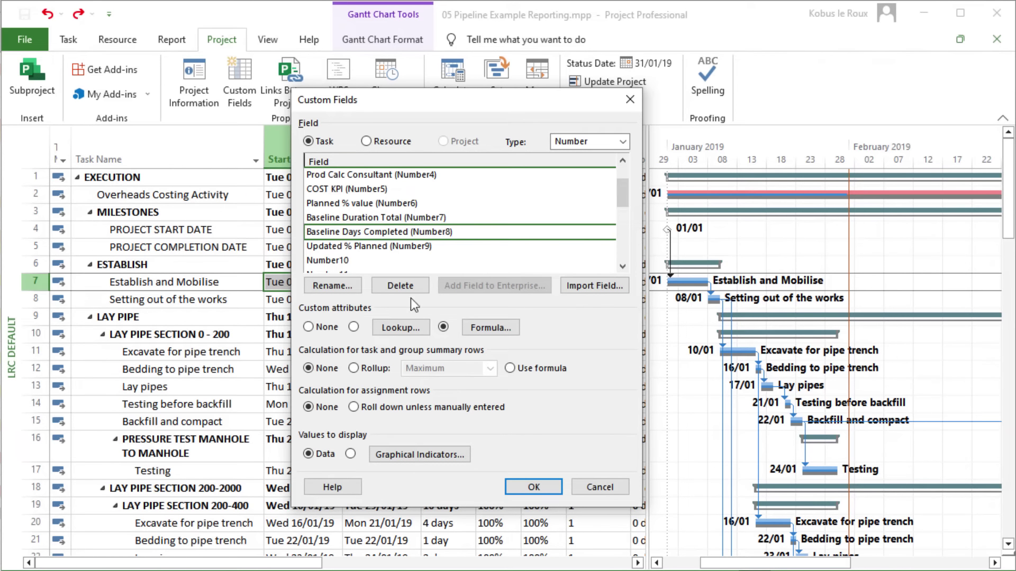
pyautogui.click(363, 367)
pyautogui.click(494, 369)
pyautogui.click(482, 464)
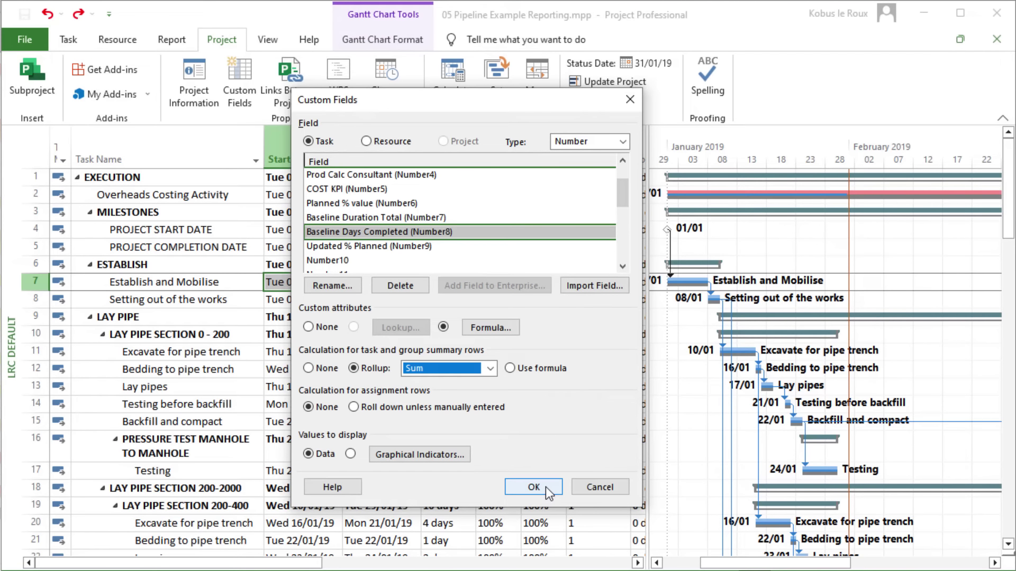
# Step: Give Updated % Planned the formula IIf([Baseline Estimated Finish]<=[Status Date],1,IIf([Baseline Estimated Start]>[Status Date],0,[Number8]/[Number7])), replacing existing data, and use it for summary rows
pyautogui.click(425, 248)
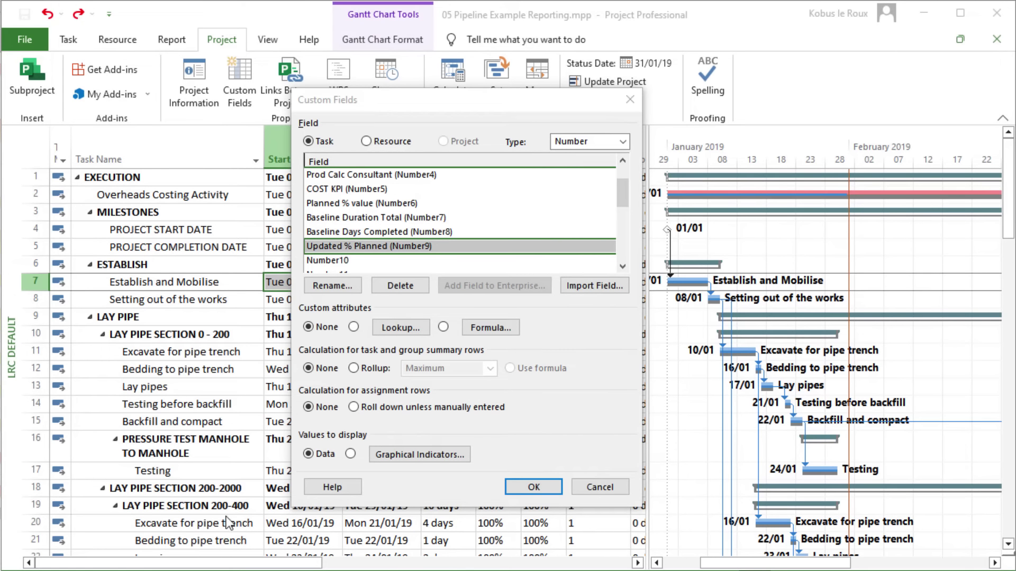
pyautogui.click(490, 327)
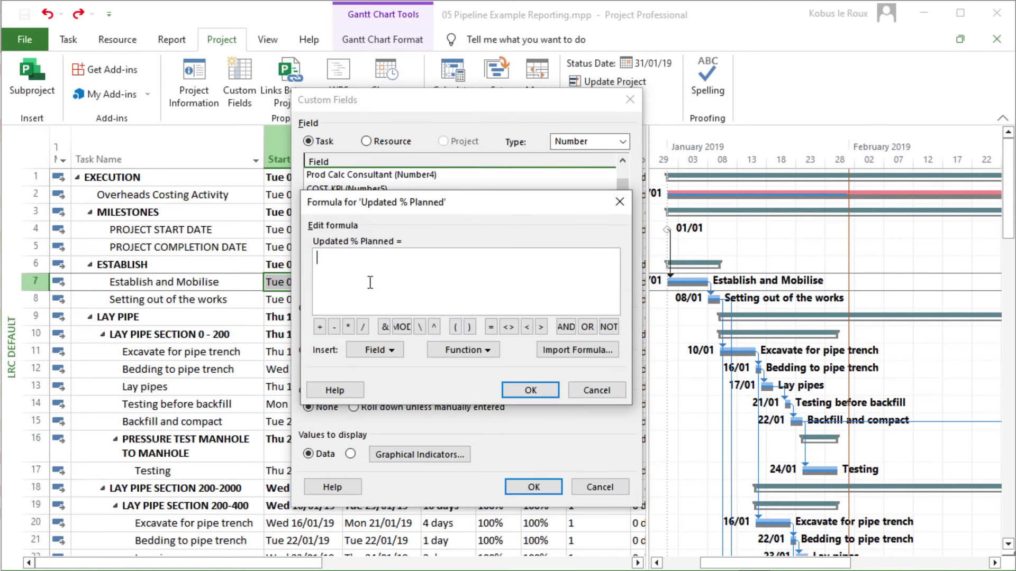
pyautogui.write('IIf([Baseline Estimated Finish]<=[Status Date],1,IIf([Baseline Estimated Start]>[Status Date],0,[Number8]/[Number7]))')
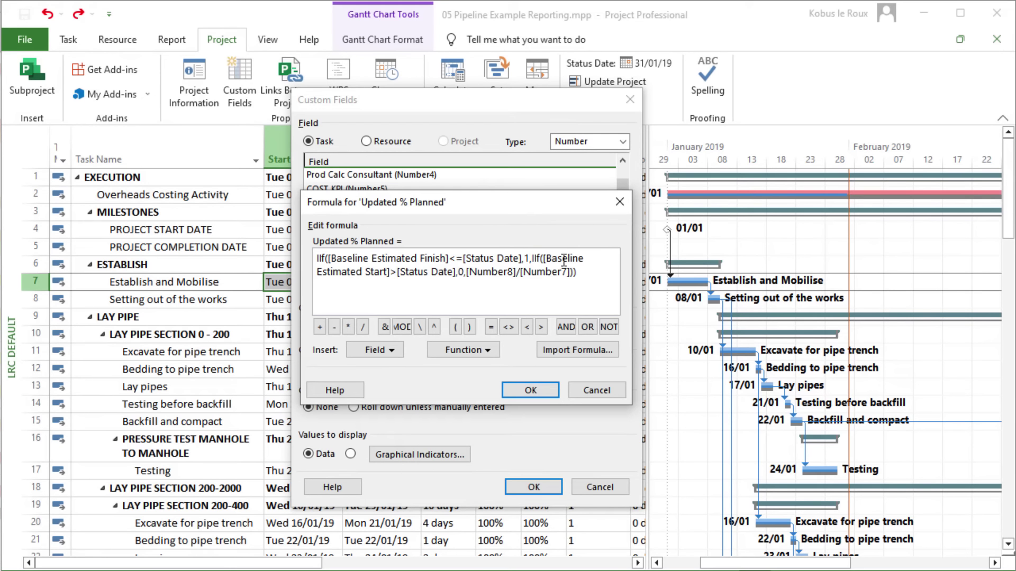
pyautogui.click(397, 271)
pyautogui.click(544, 391)
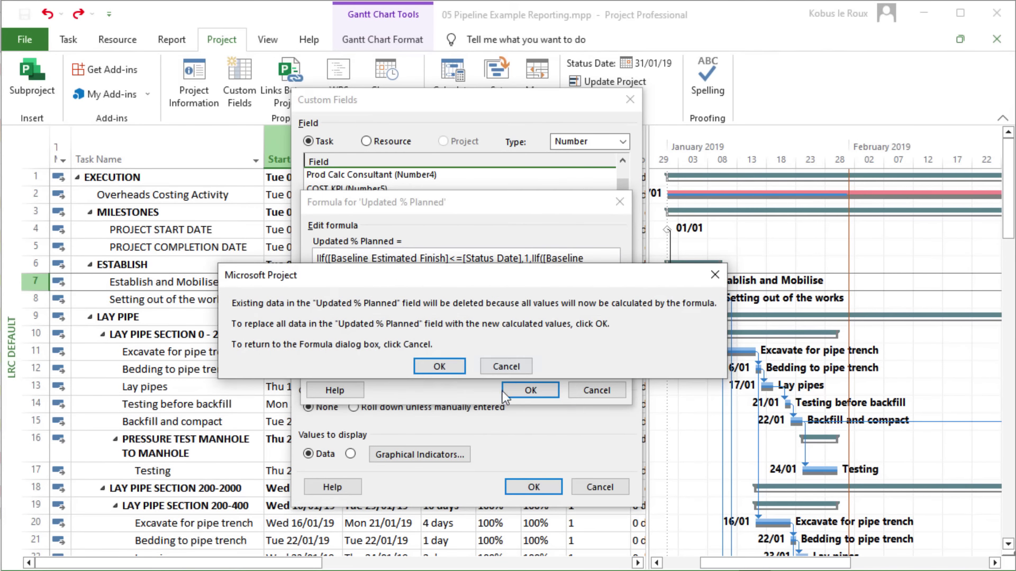
pyautogui.click(442, 363)
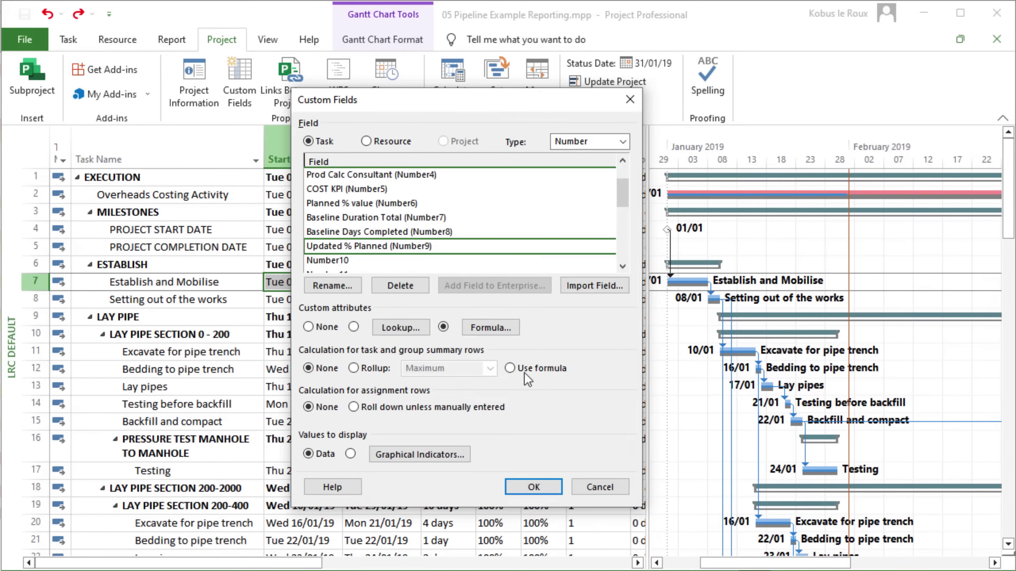
pyautogui.click(510, 369)
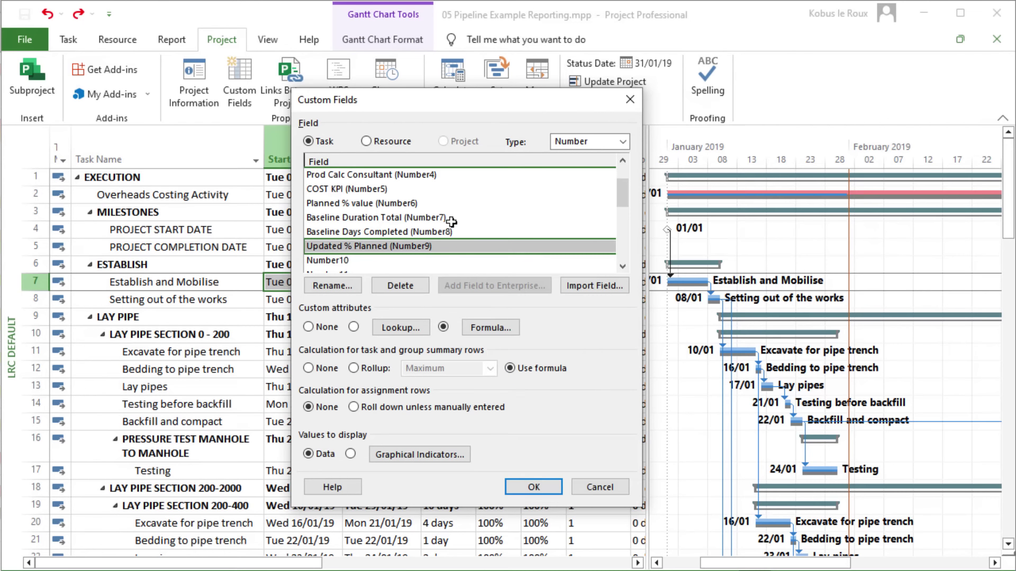
pyautogui.click(521, 487)
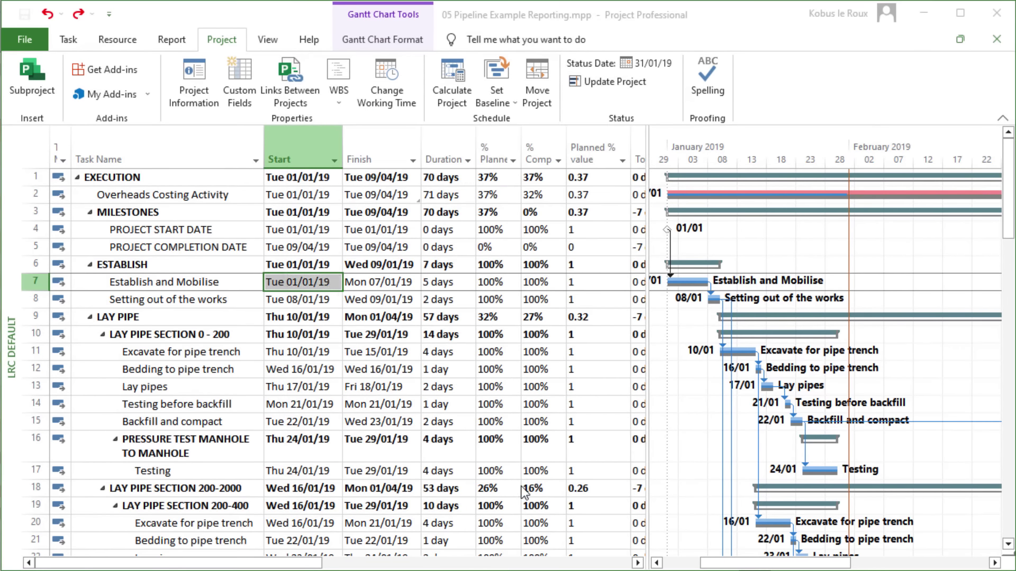
# Step: Insert a Number7 (Baseline Duration Total) column before the Planned % value column in the task table
pyautogui.moveTo(661, 274); pyautogui.dragTo(706, 276)
pyautogui.rightClick(584, 146)
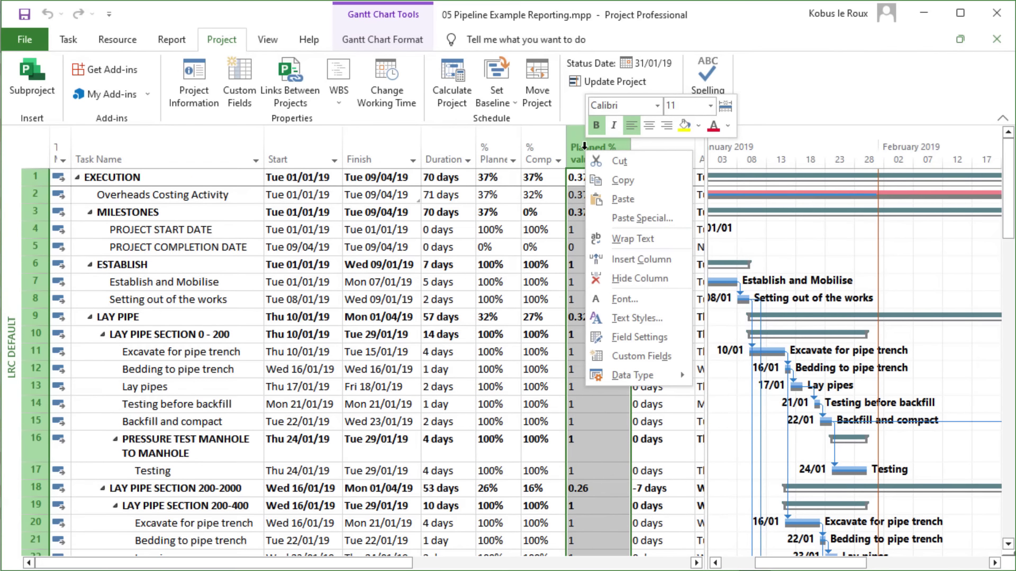
pyautogui.click(648, 259)
pyautogui.write('number1 ( QTY')
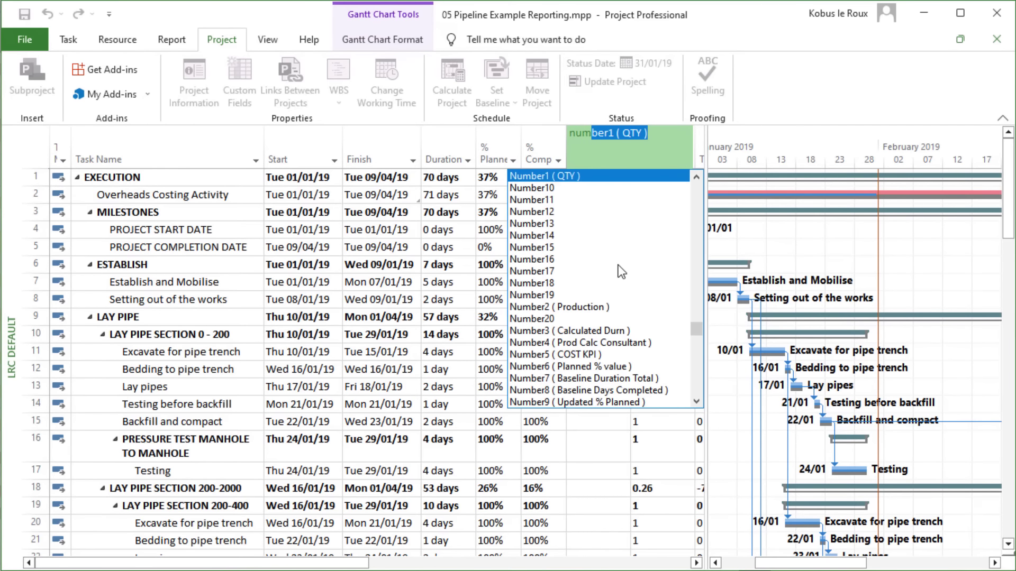
pyautogui.click(582, 378)
# Step: Insert a Number8 (Baseline Days Completed) column between Baseline Duration Total and Planned % value
pyautogui.click(638, 153)
pyautogui.rightClick(640, 156)
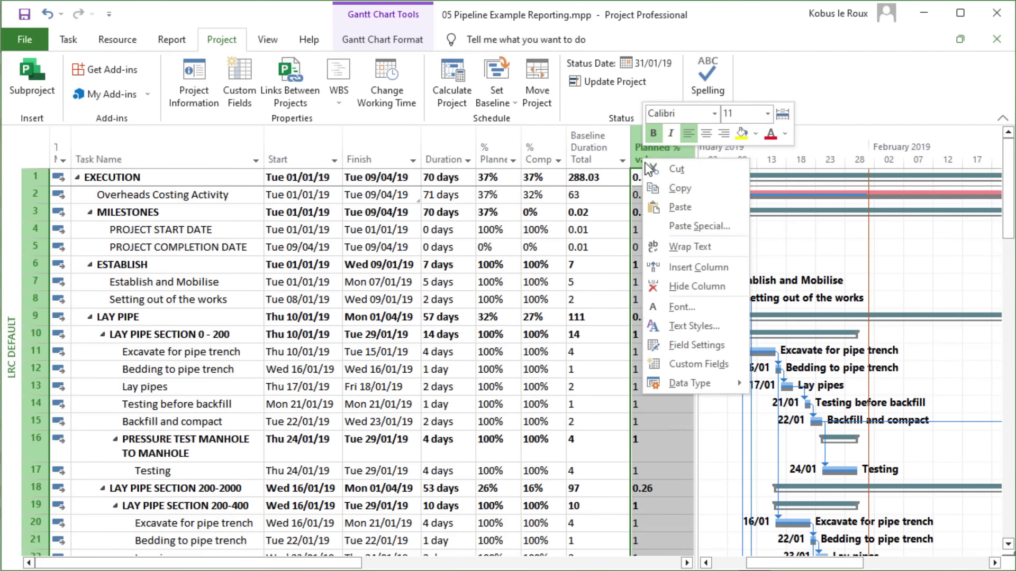
pyautogui.click(699, 274)
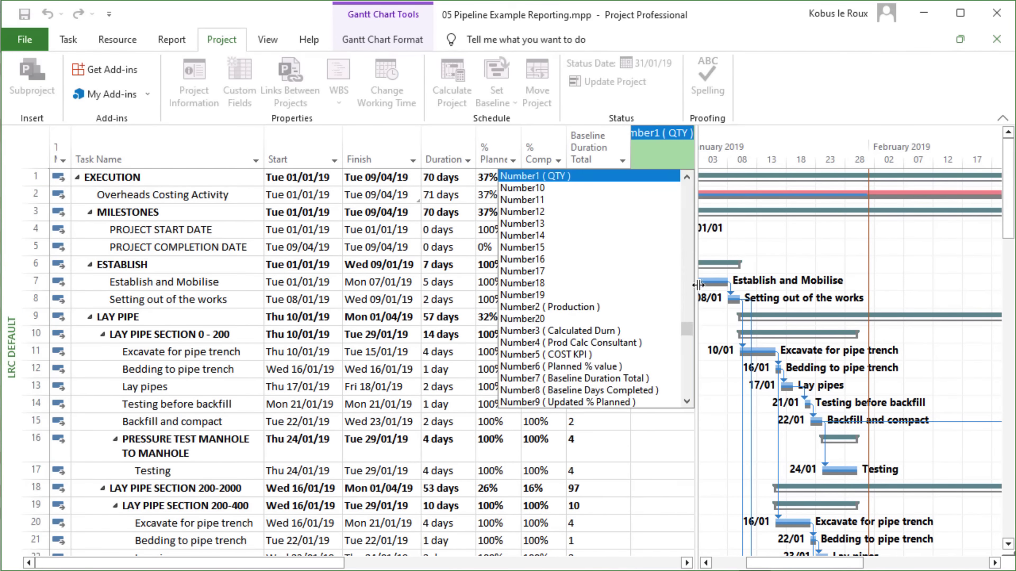
pyautogui.write('num')
pyautogui.click(687, 402)
pyautogui.click(614, 355)
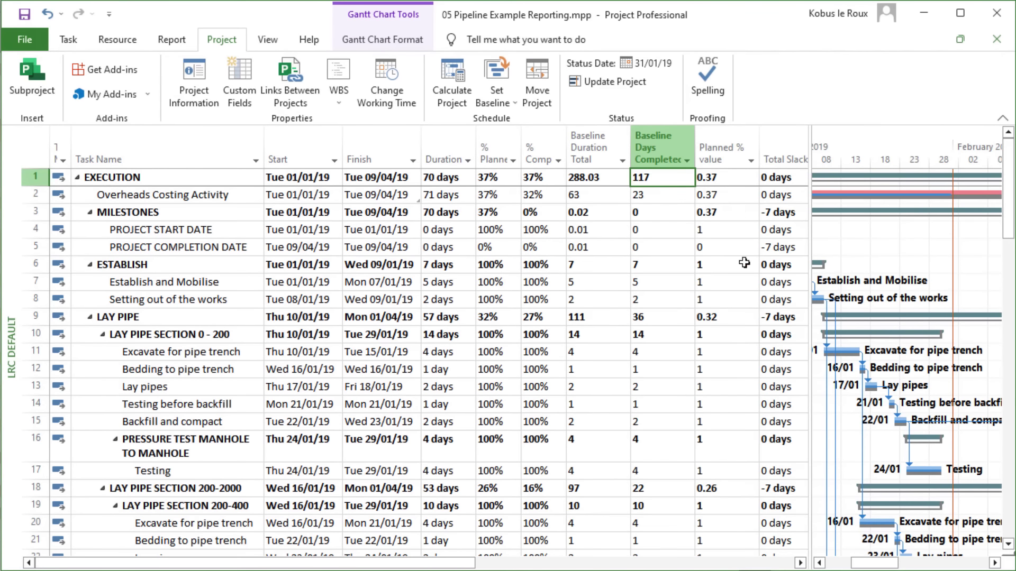
# Step: Insert a Number9 (Updated % Planned) column between Baseline Days Completed and Planned % value
pyautogui.rightClick(724, 155)
pyautogui.click(767, 261)
pyautogui.write('number1 ( QTY')
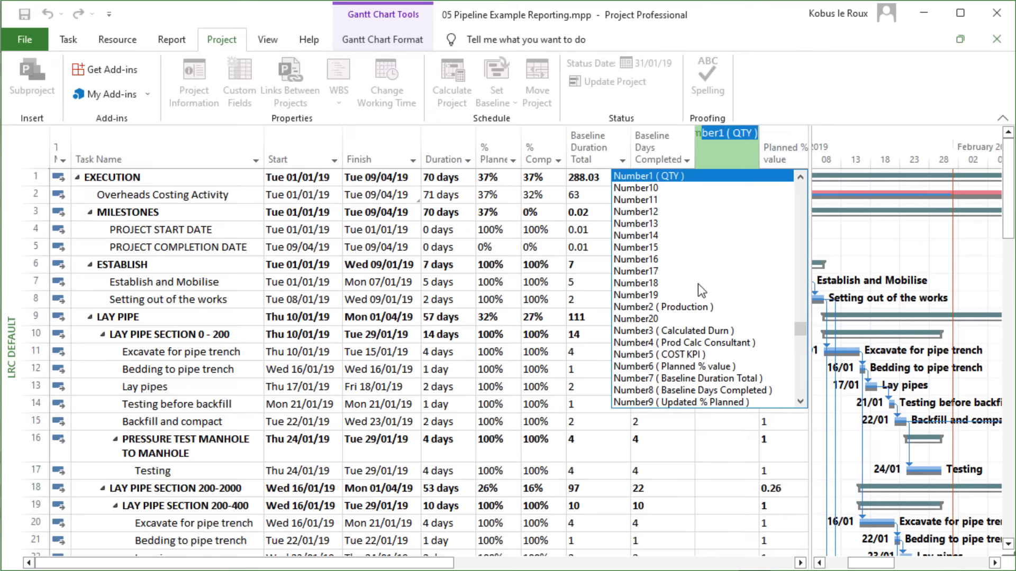
pyautogui.click(693, 401)
# Step: Examine how Baseline Days Completed sums on the summary rows compared with Baseline Duration Total and Updated % Planned
pyautogui.click(646, 264)
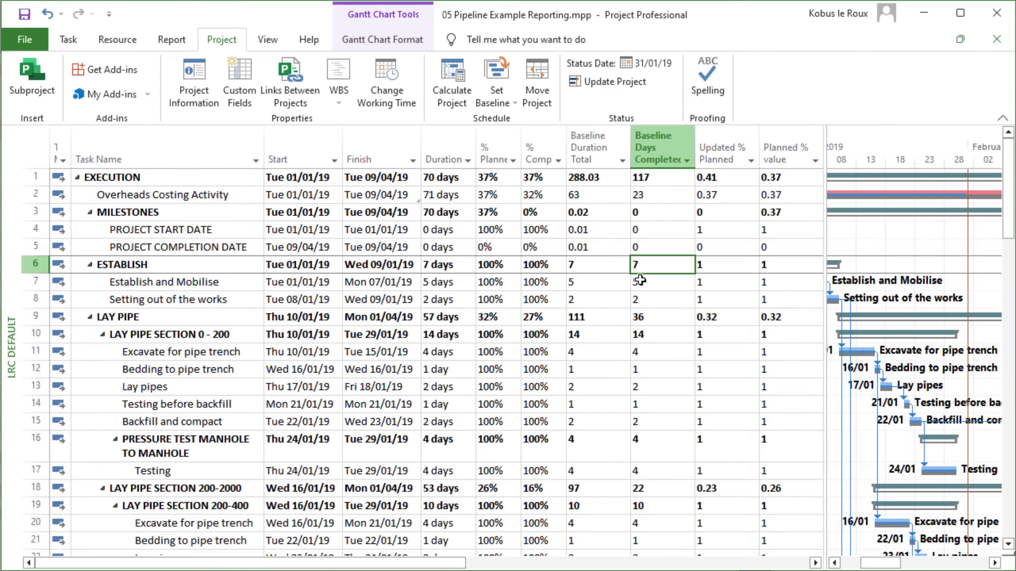
pyautogui.click(664, 244)
pyautogui.click(668, 146)
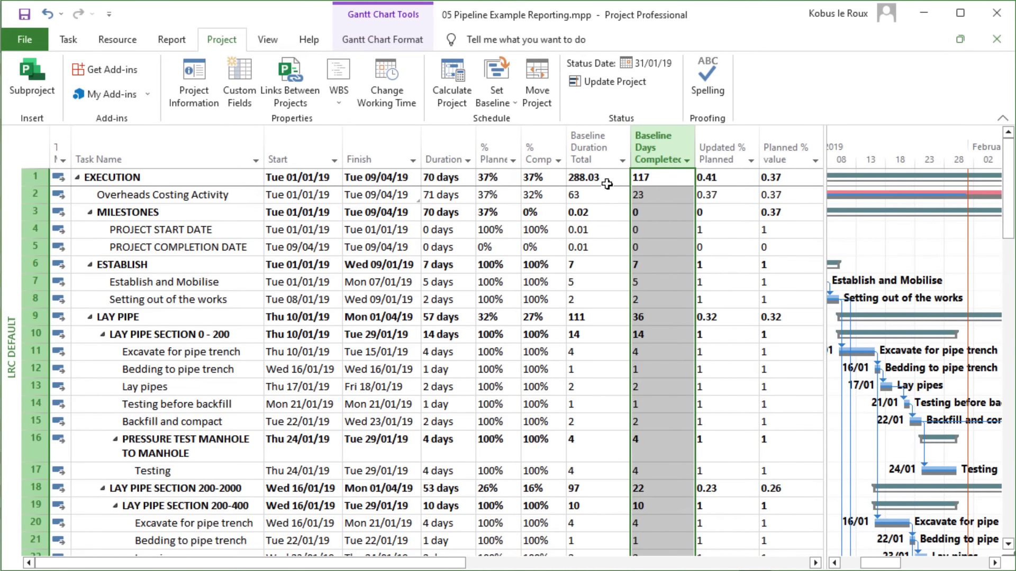
pyautogui.scroll(-1, 661, 341)
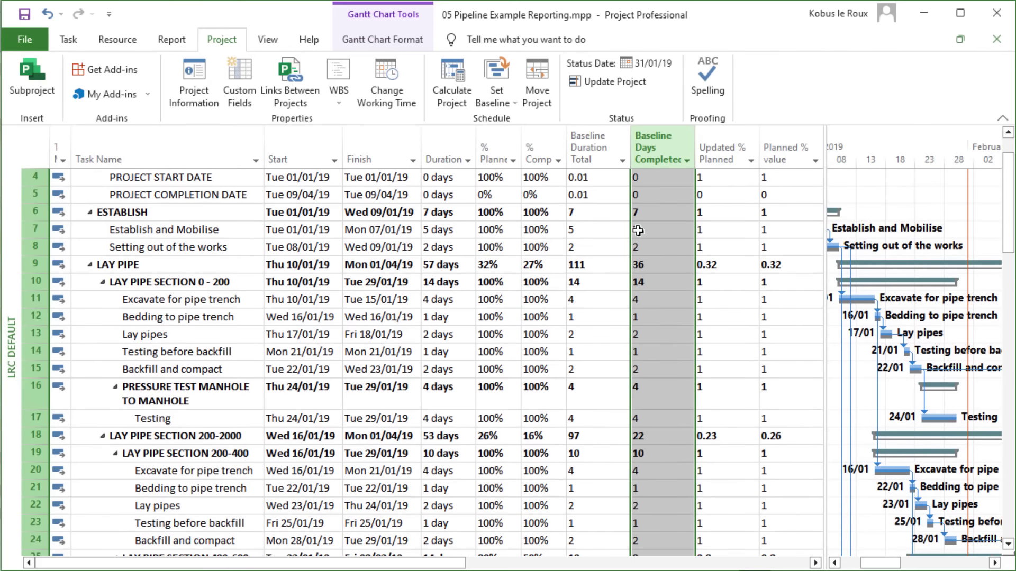
pyautogui.scroll(-1, 675, 435)
pyautogui.scroll(2, 652, 291)
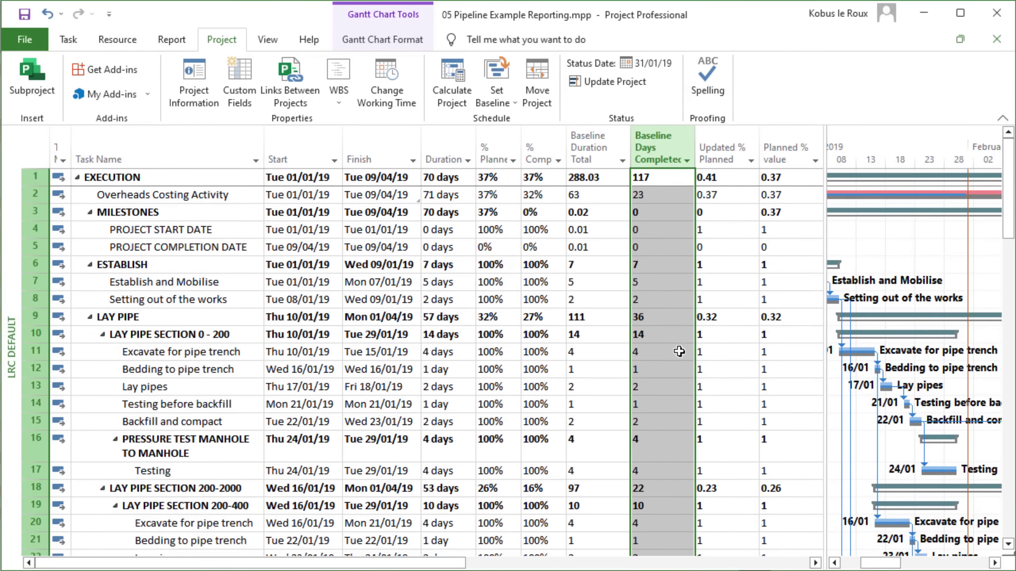
pyautogui.scroll(-1, 667, 328)
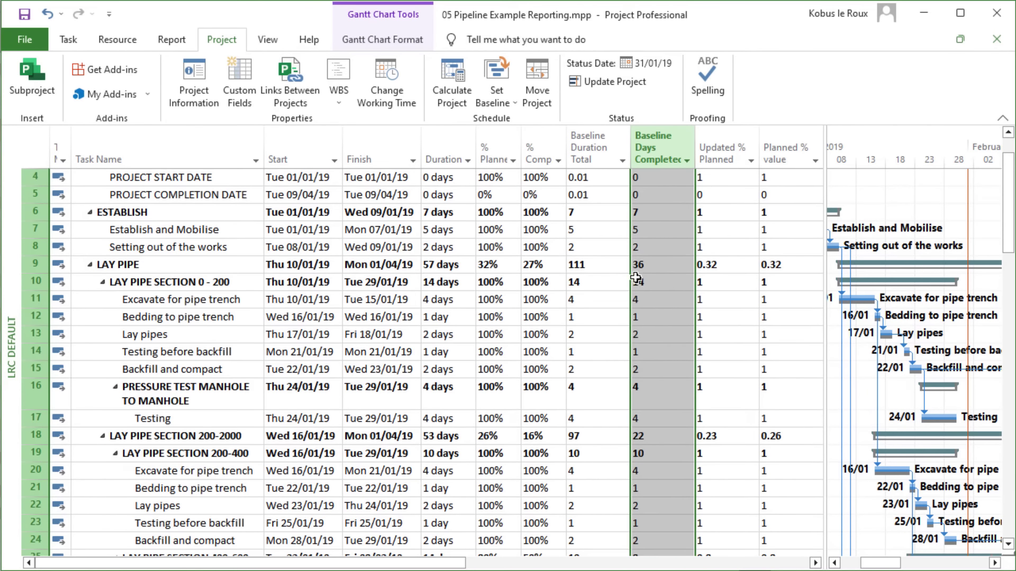
pyautogui.click(666, 284)
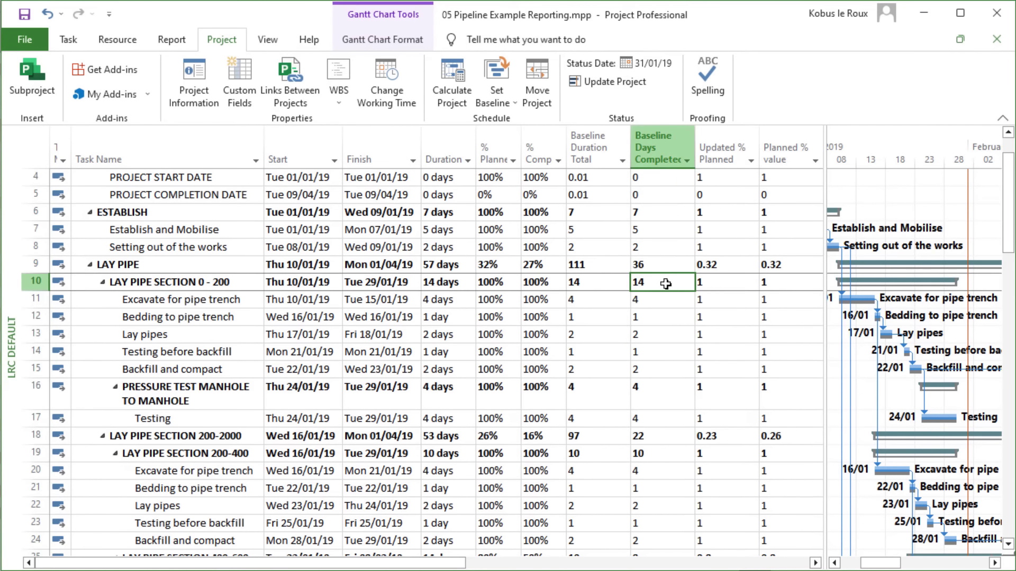
pyautogui.scroll(1, 680, 359)
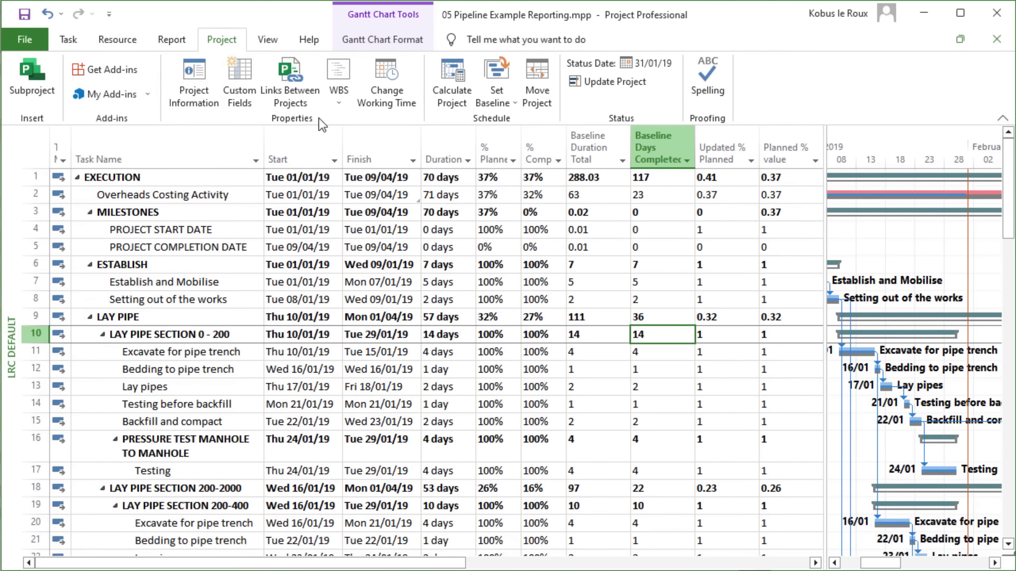
# Step: Change the formula of the text field % Planned (Text3) to Round([Number9]*100) & "%"
pyautogui.click(236, 71)
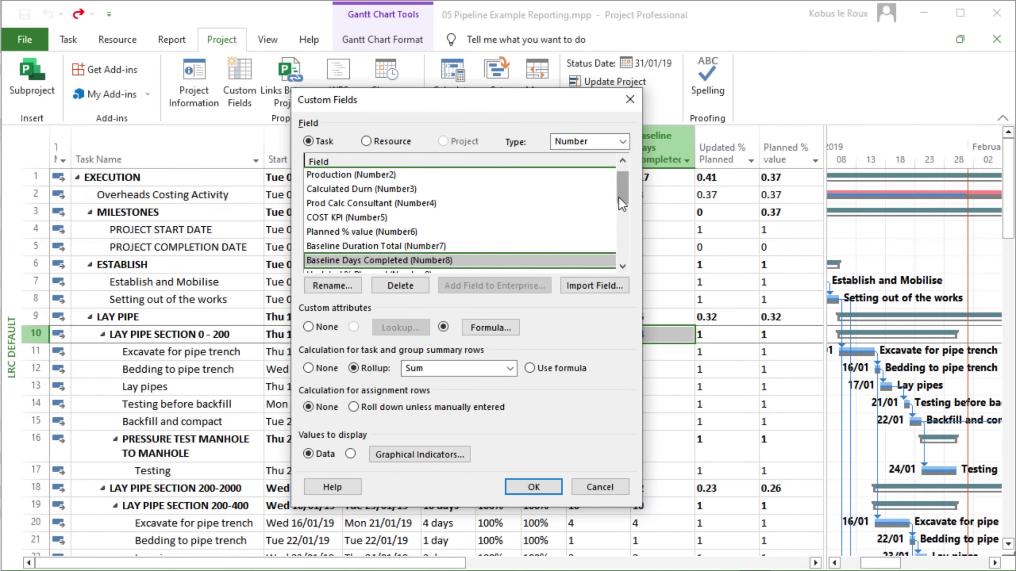
pyautogui.moveTo(504, 100); pyautogui.dragTo(526, 82)
pyautogui.click(609, 133)
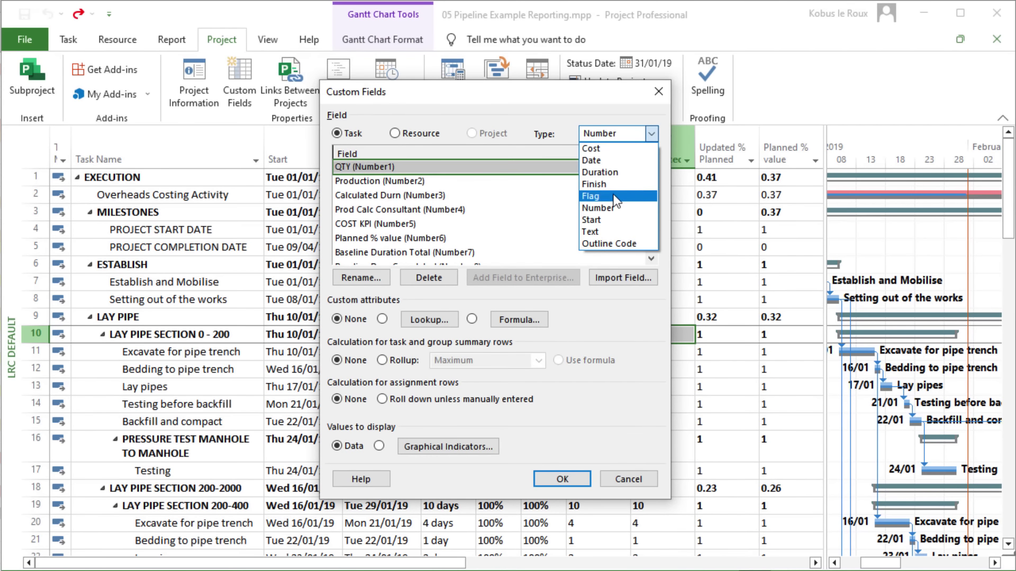
pyautogui.click(614, 232)
pyautogui.click(417, 195)
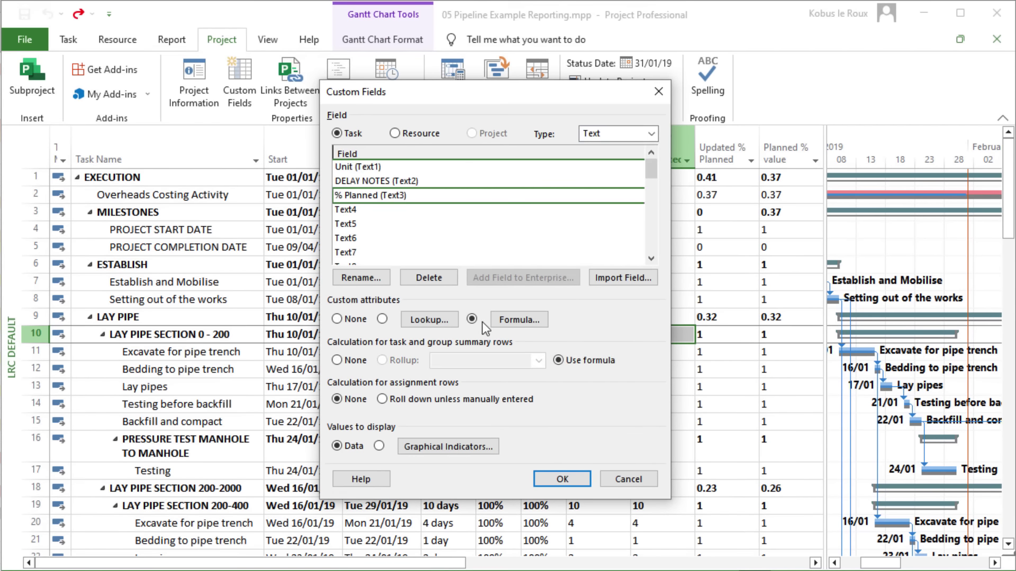
pyautogui.click(512, 321)
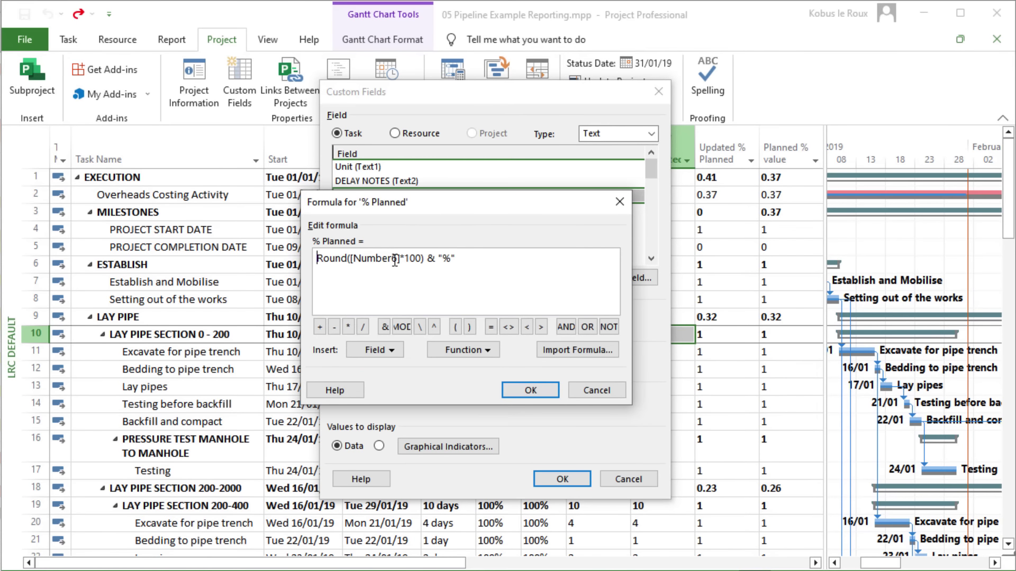
pyautogui.click(395, 261)
pyautogui.press('BackSpace')
pyautogui.write('9')
pyautogui.click(532, 392)
pyautogui.click(572, 478)
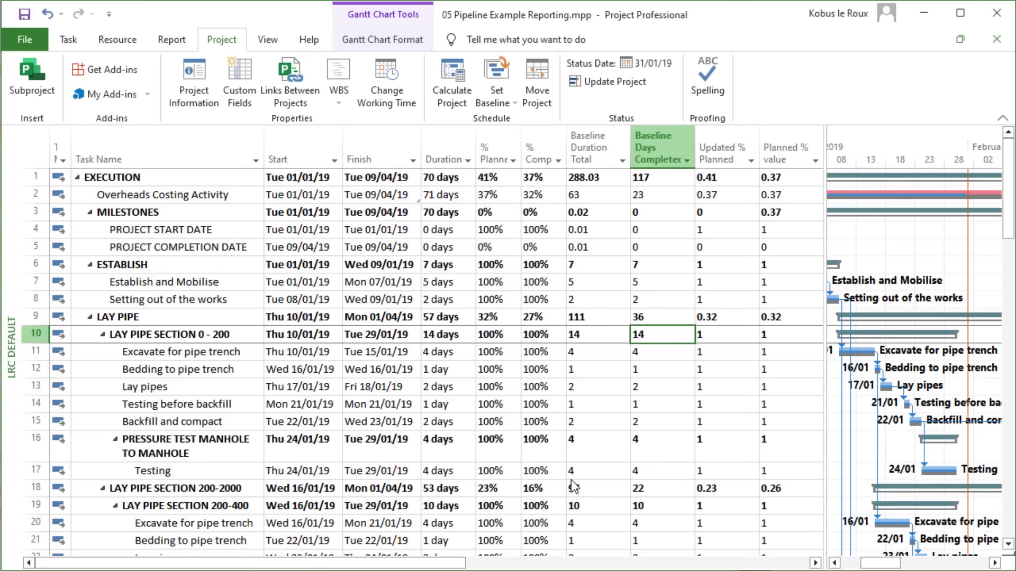
# Step: Compare % Planned with % Complete on task and summary rows from the pipe-laying sections to NEW PUMP ROOM
pyautogui.click(620, 223)
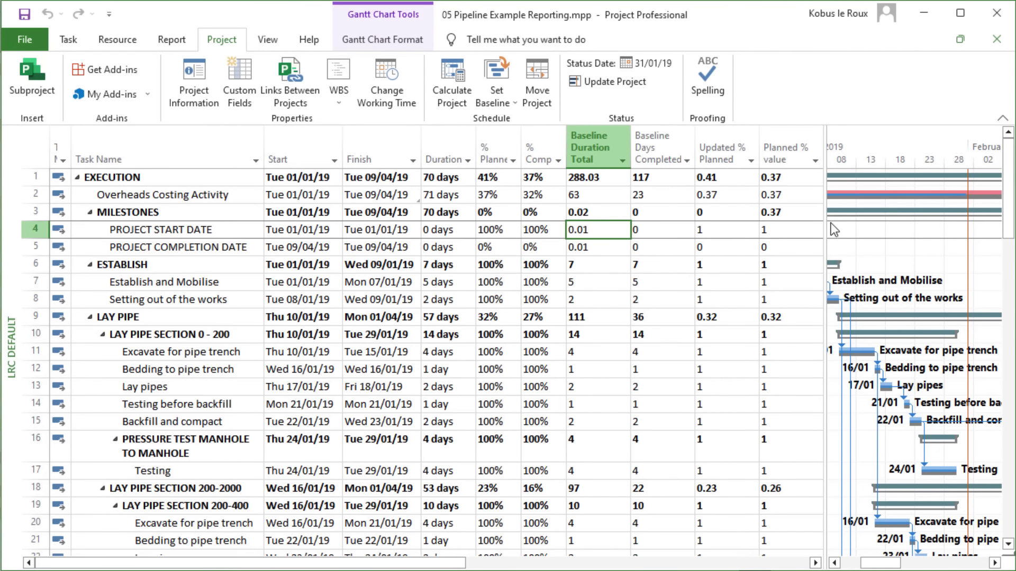
pyautogui.moveTo(824, 221); pyautogui.dragTo(571, 233)
pyautogui.scroll(-3, 619, 344)
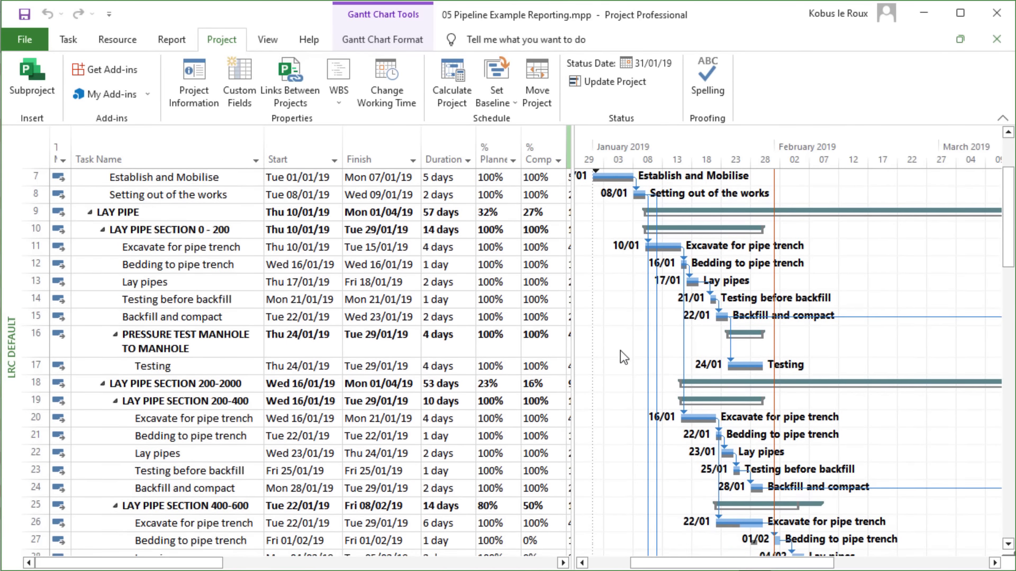
pyautogui.scroll(-2, 723, 352)
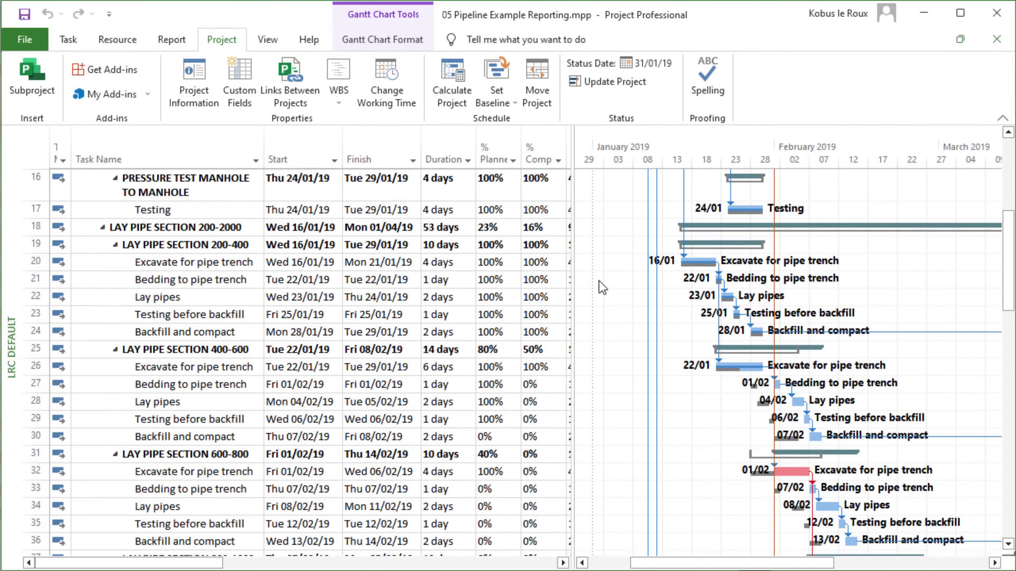
pyautogui.moveTo(571, 278); pyautogui.dragTo(579, 278)
pyautogui.scroll(-18, 758, 360)
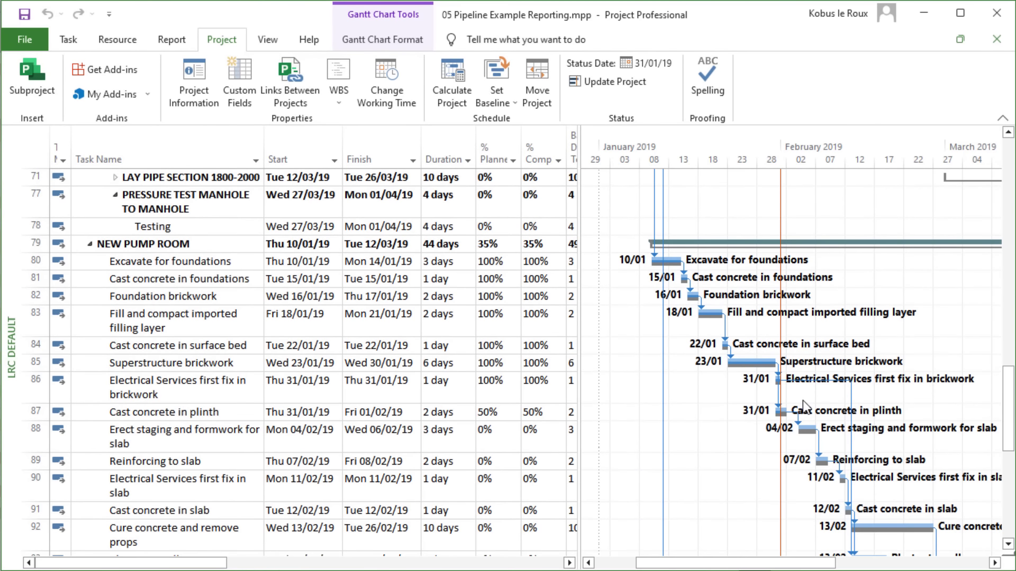
pyautogui.scroll(-4, 802, 401)
pyautogui.scroll(4, 801, 401)
# Step: Widen the % Planned column slightly and give the task table a little more width beside the Gantt chart
pyautogui.click(489, 245)
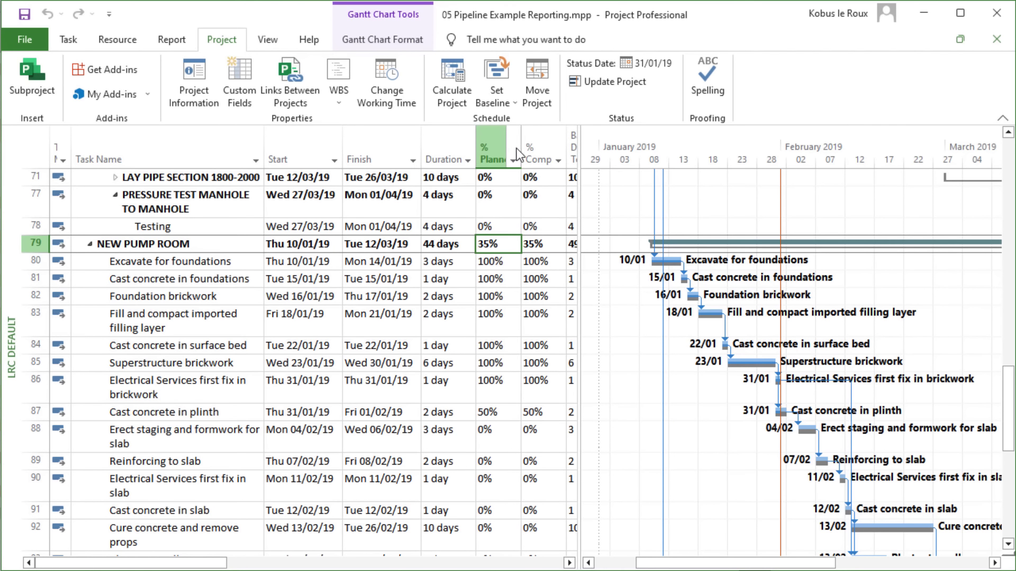
pyautogui.moveTo(522, 141); pyautogui.dragTo(526, 141)
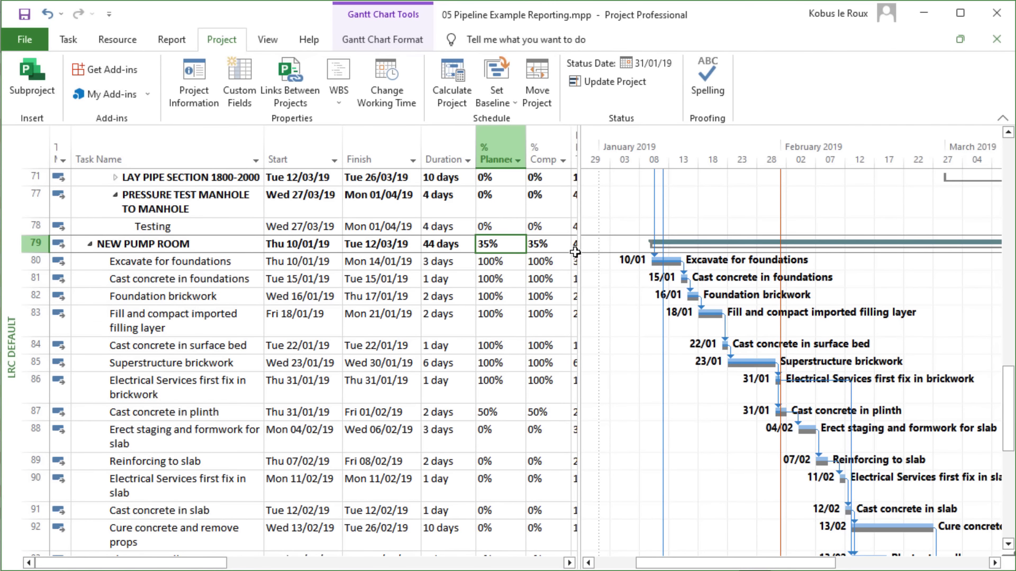
pyautogui.moveTo(581, 254); pyautogui.dragTo(594, 255)
# Step: Compare % Planned with % Complete for INSTALL MANHOLES, FINAL CONNECTIONS and <New Summary Task>, and return to the EXECUTION summary row
pyautogui.scroll(-4, 690, 310)
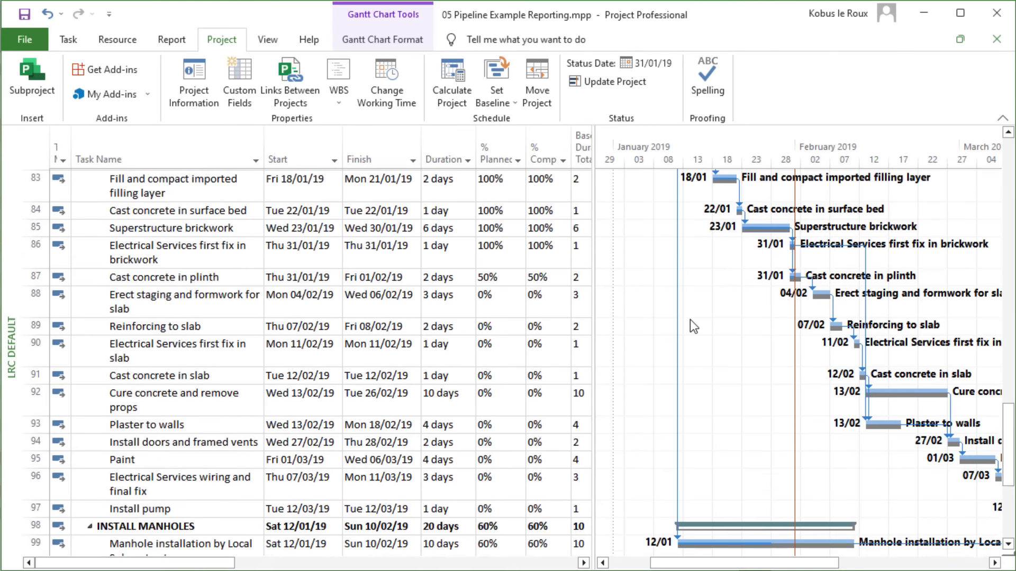
pyautogui.scroll(-1, 690, 320)
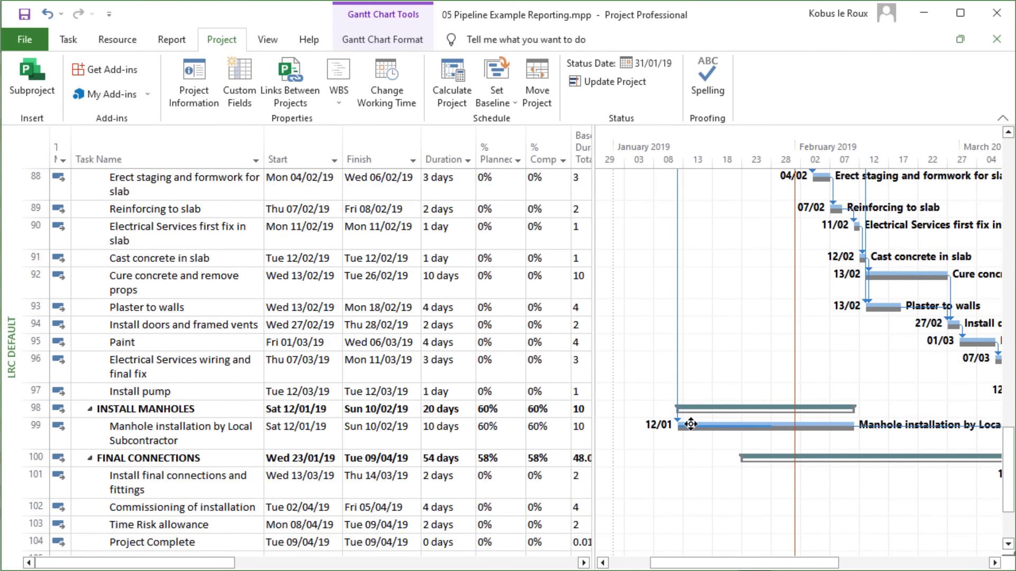
pyautogui.scroll(-3, 687, 423)
pyautogui.click(542, 242)
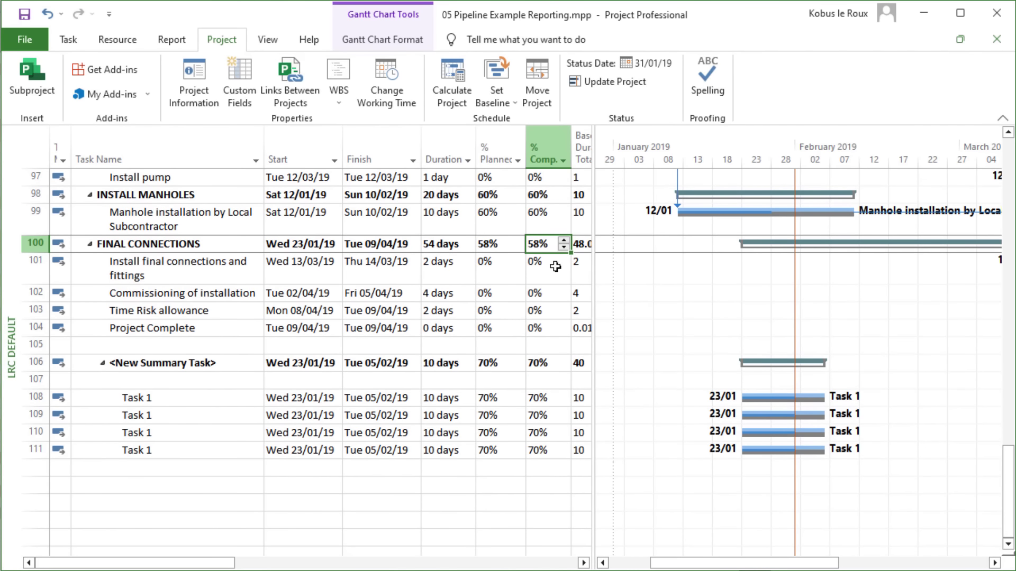
pyautogui.click(505, 242)
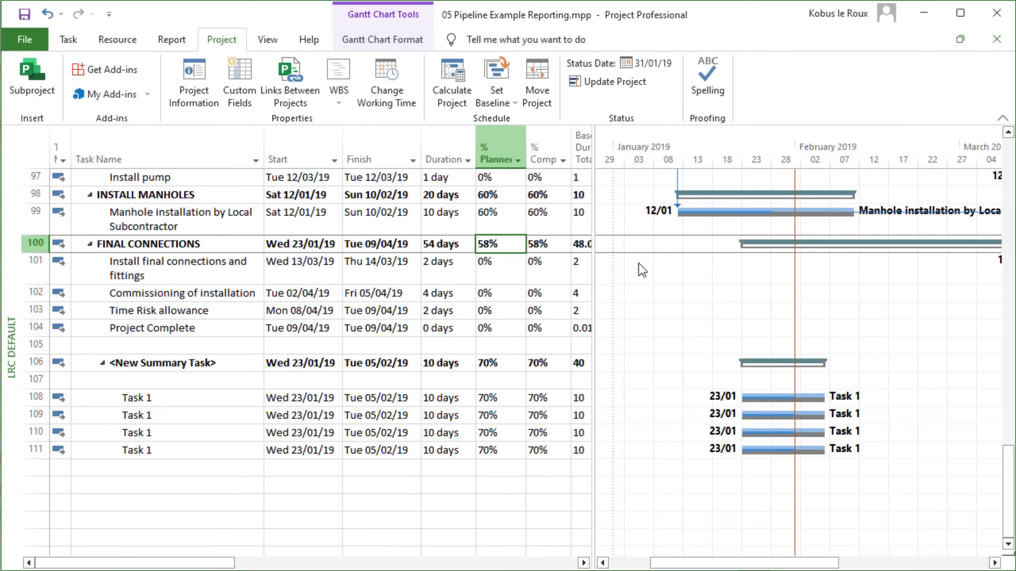
pyautogui.click(533, 365)
pyautogui.click(485, 364)
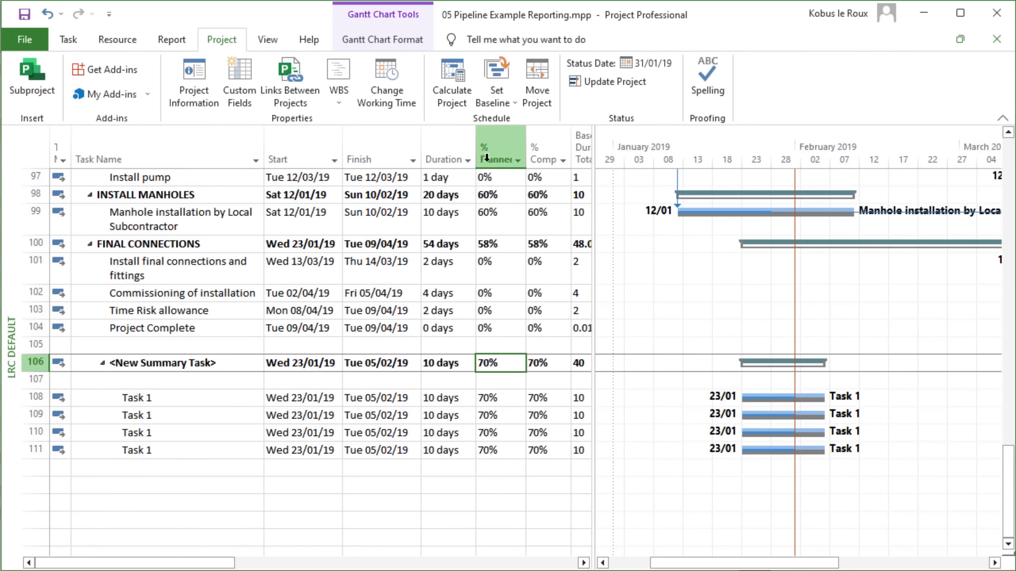
pyautogui.scroll(20, 500, 383)
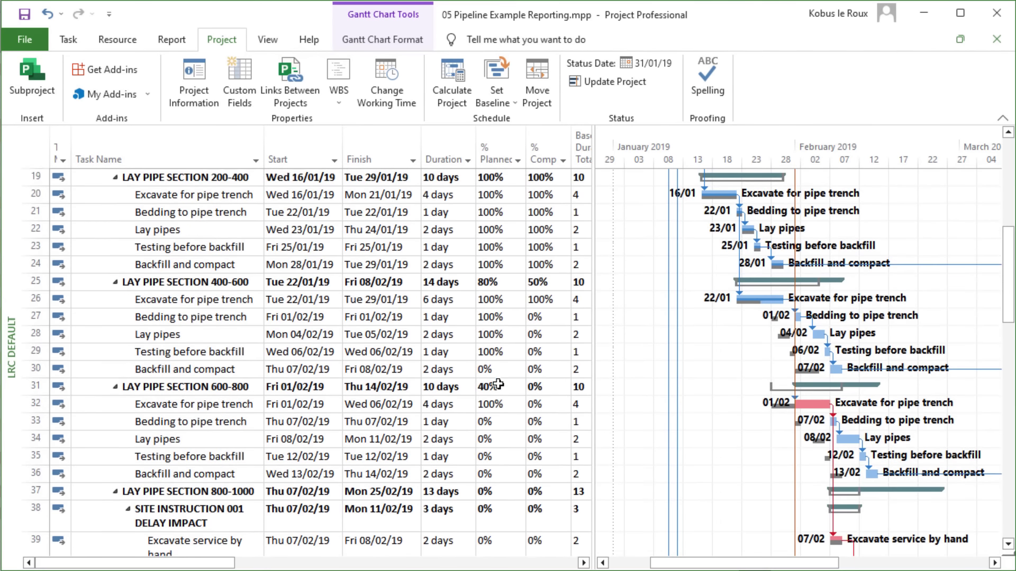
pyautogui.scroll(6, 497, 384)
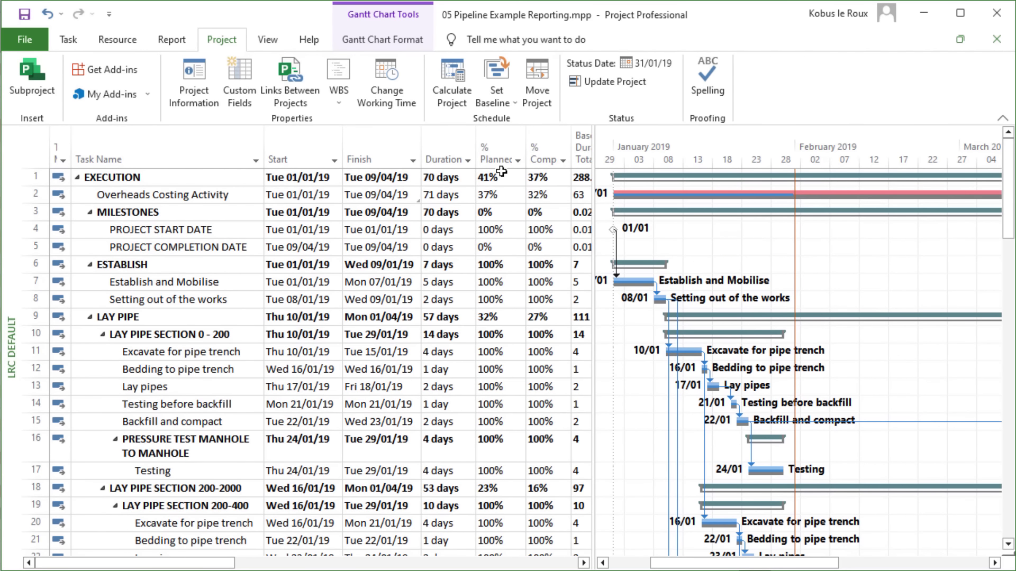